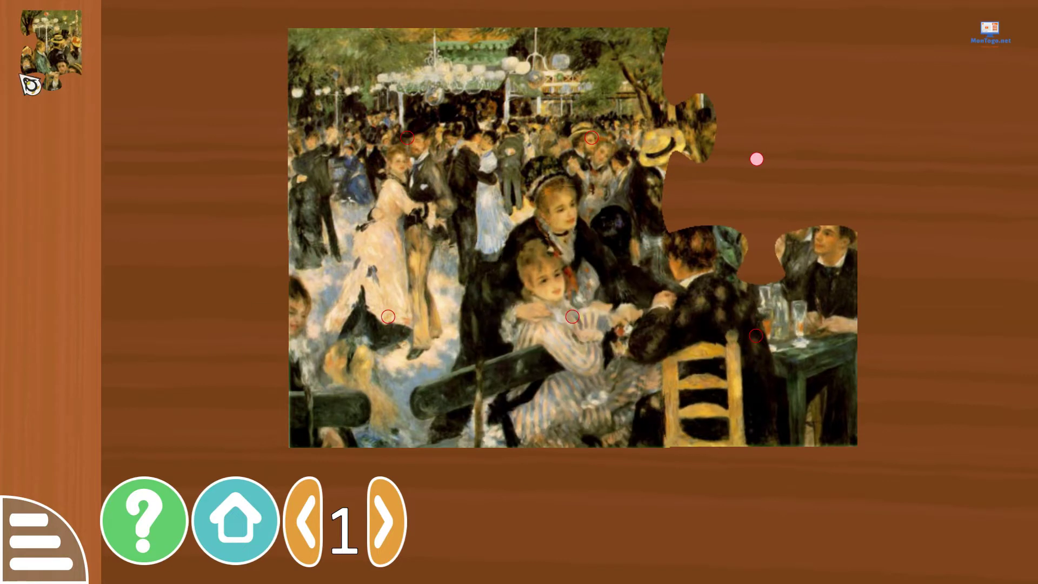
Complete the first puzzle by fitting the remaining pieces into the dance scene painting.
click(67, 60)
click(47, 232)
click(50, 146)
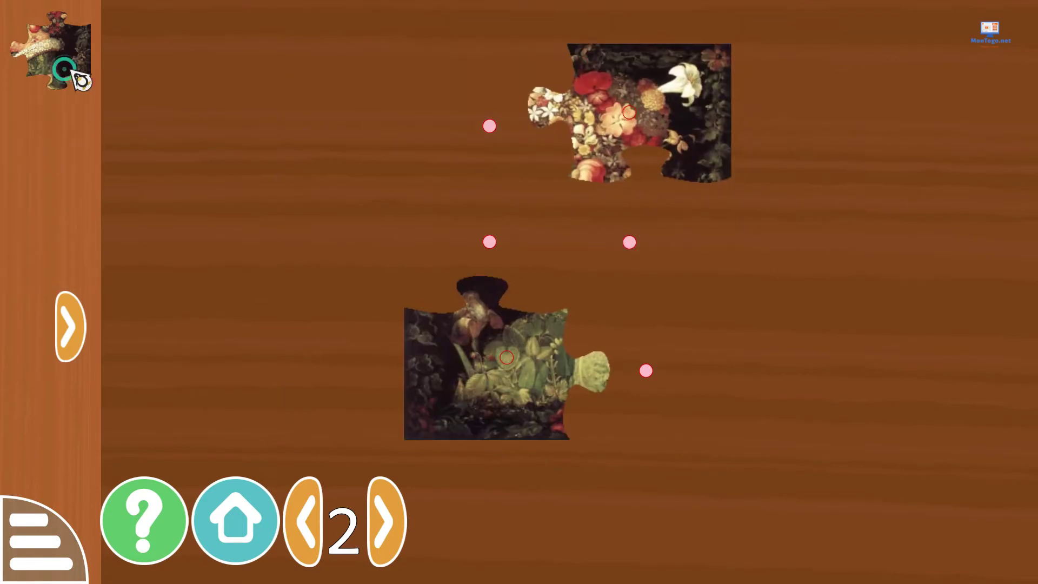
Complete the level 2 puzzle by fitting the remaining pieces into the flower portrait painting.
click(74, 76)
click(80, 223)
drag(80, 223, 443, 108)
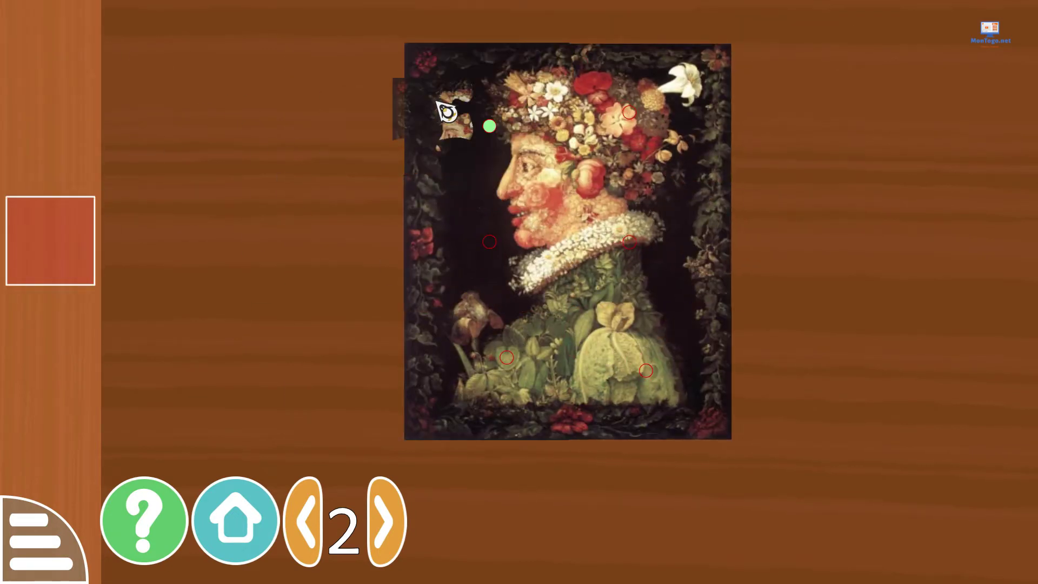
click(76, 81)
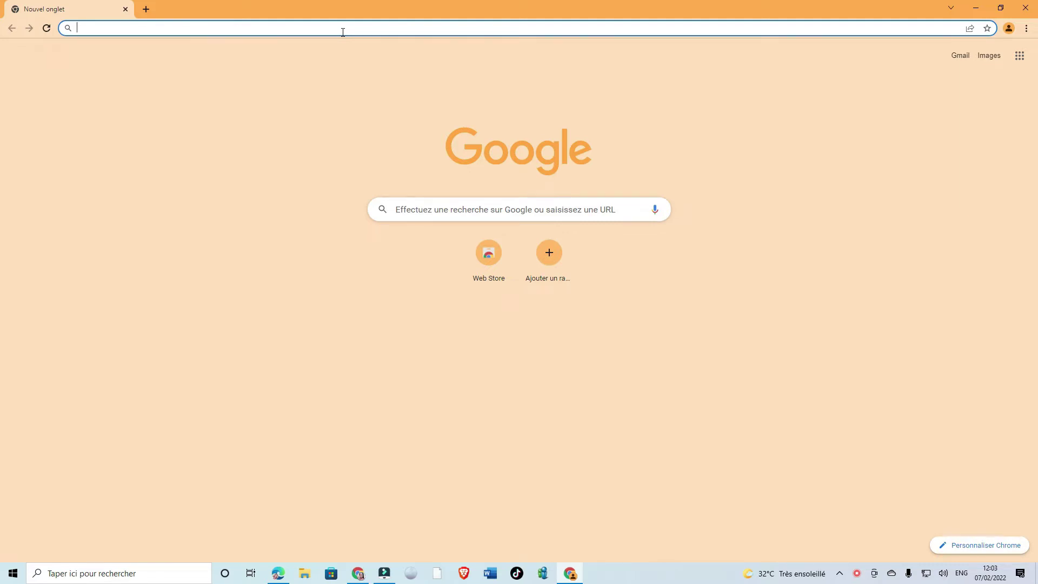
text(www)
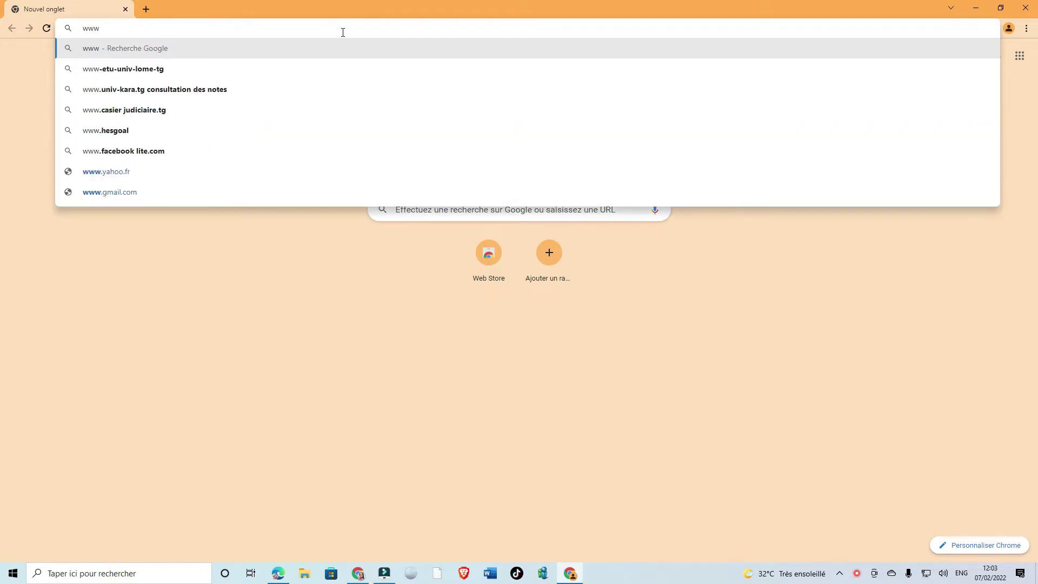
text(.g)
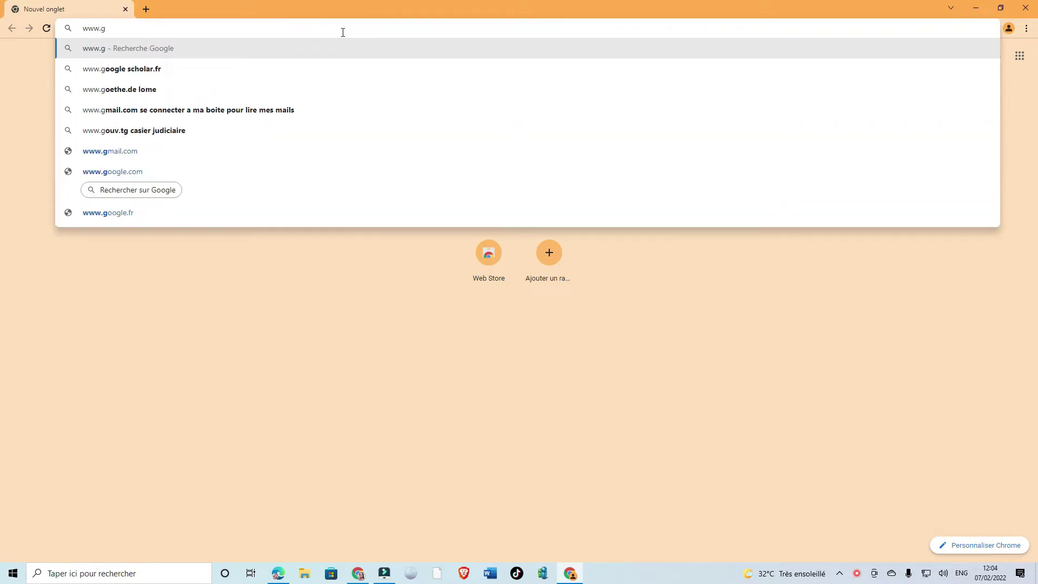
text(compr)
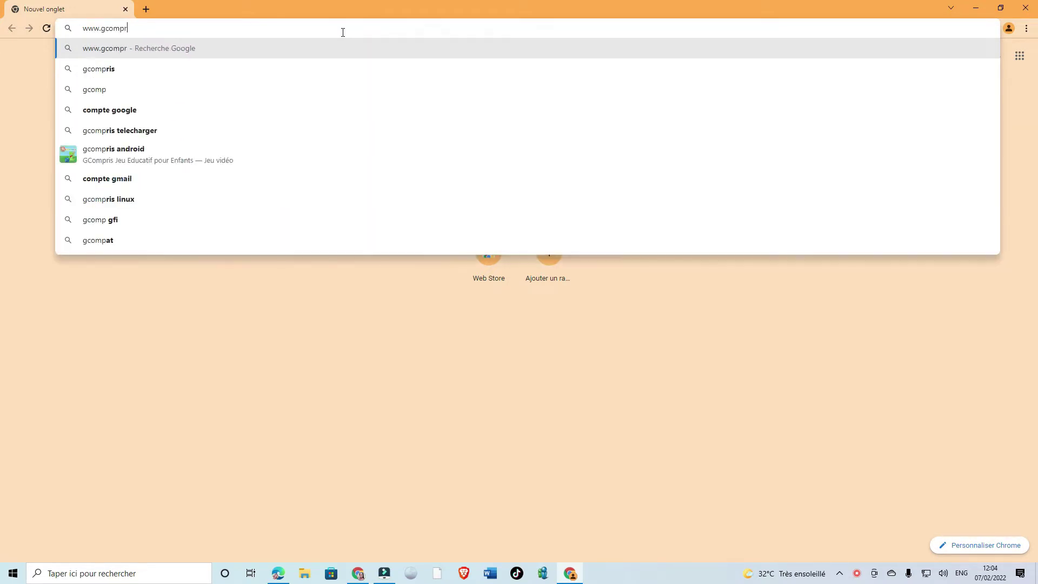
text(is.net)
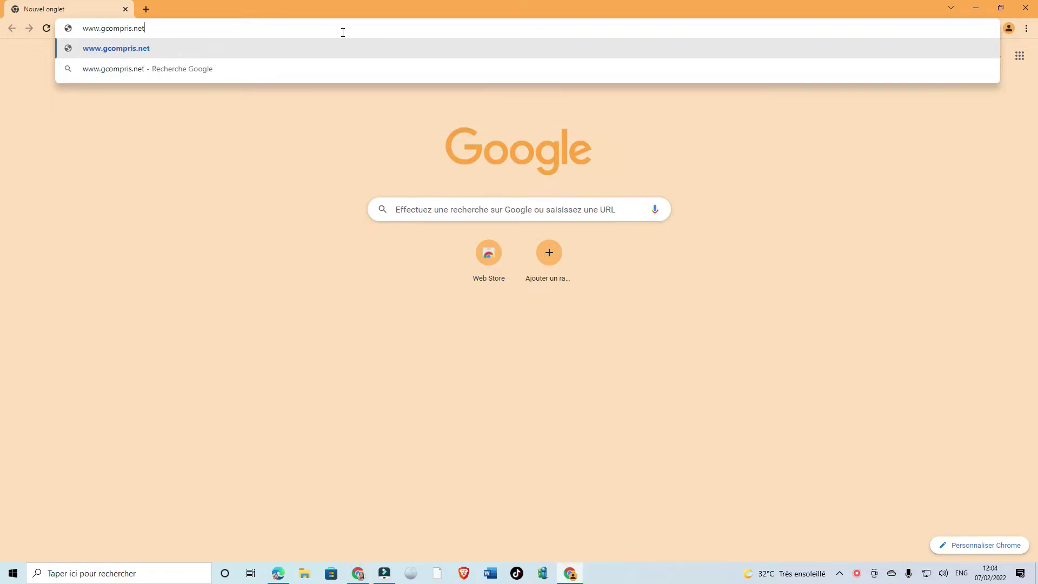
key(Return)
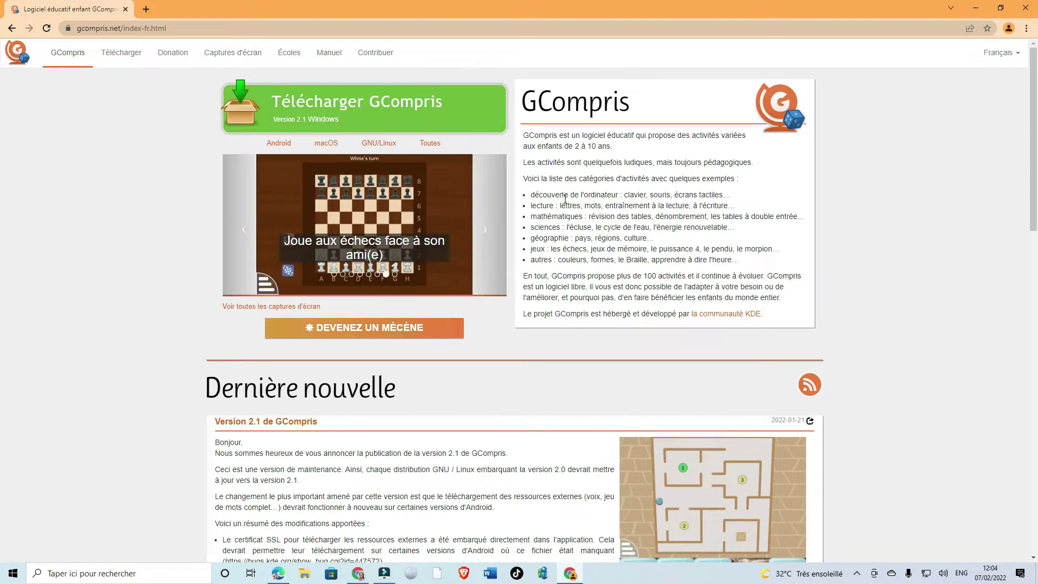
Read through the list of activity categories in the GCompris description, from computer discovery to games.
drag(533, 194, 705, 195)
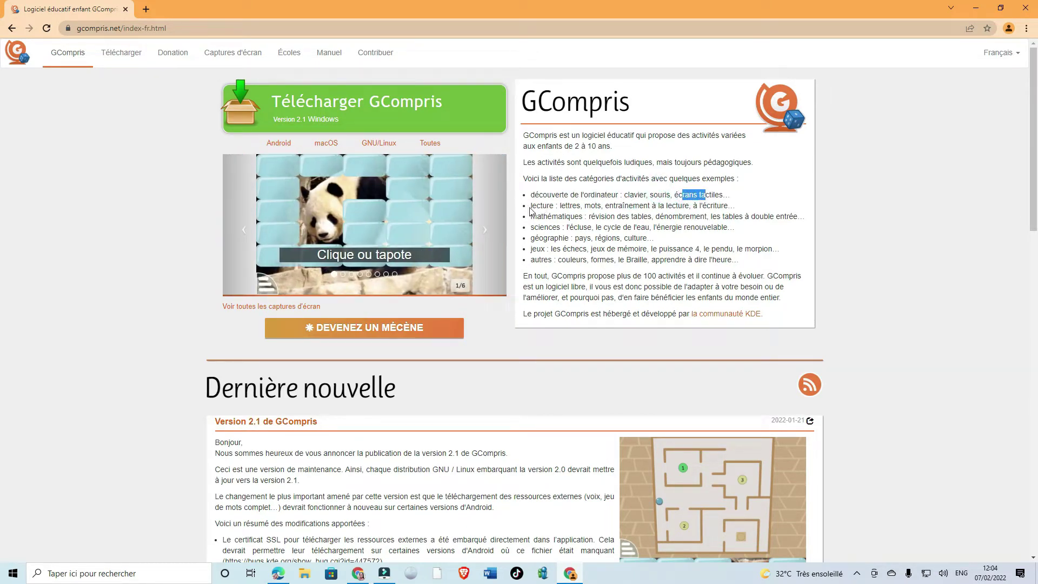
drag(531, 206, 554, 206)
double_click(579, 206)
click(594, 204)
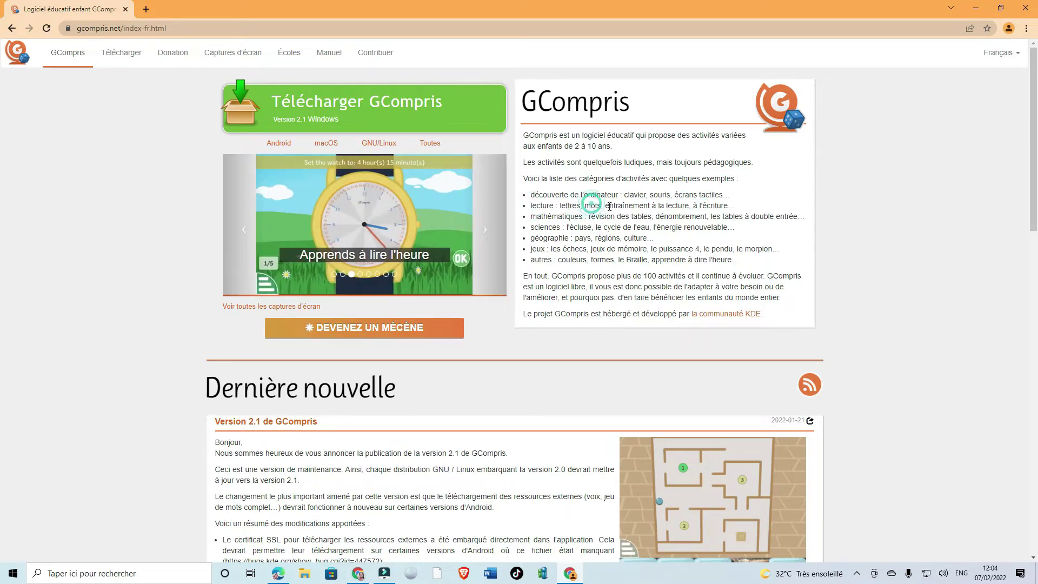
drag(582, 217, 536, 238)
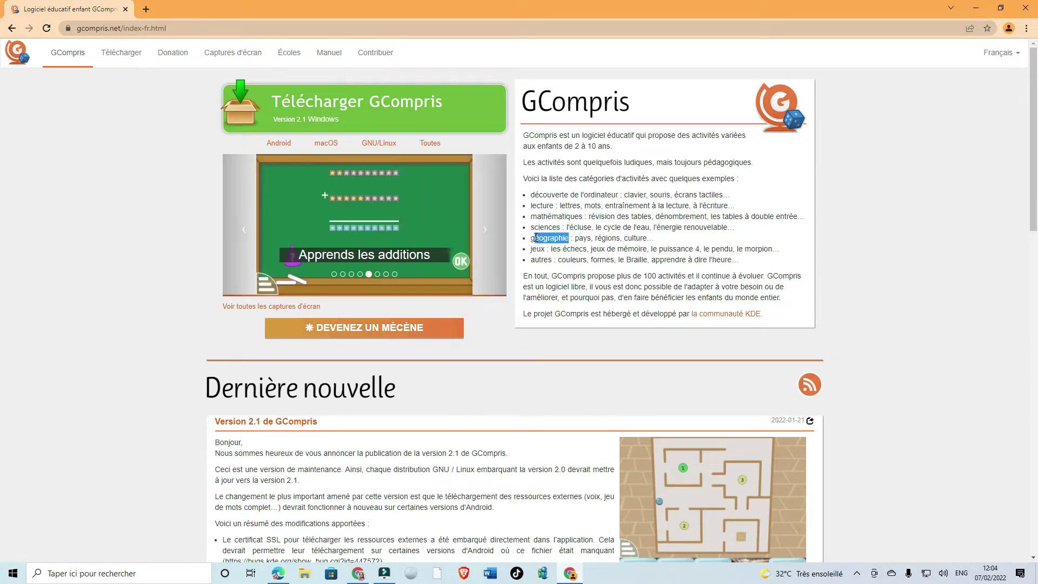
click(539, 248)
Look through the latest news on the home page, including the Version 2.1 announcement, and return to the page start.
scroll(595, 254, down, 1)
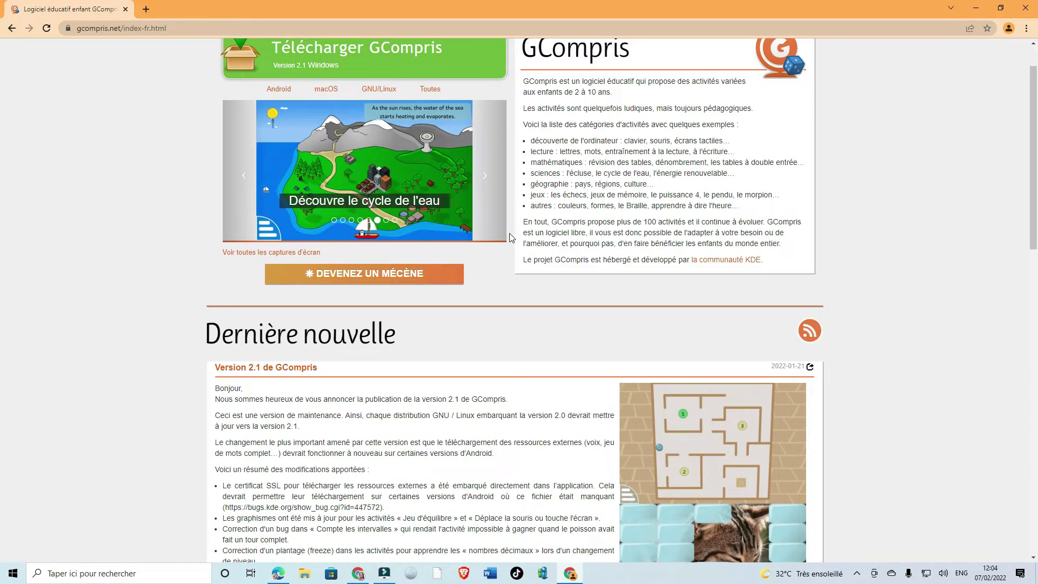
scroll(516, 239, down, 1)
scroll(517, 239, up, 1)
scroll(516, 239, down, 2)
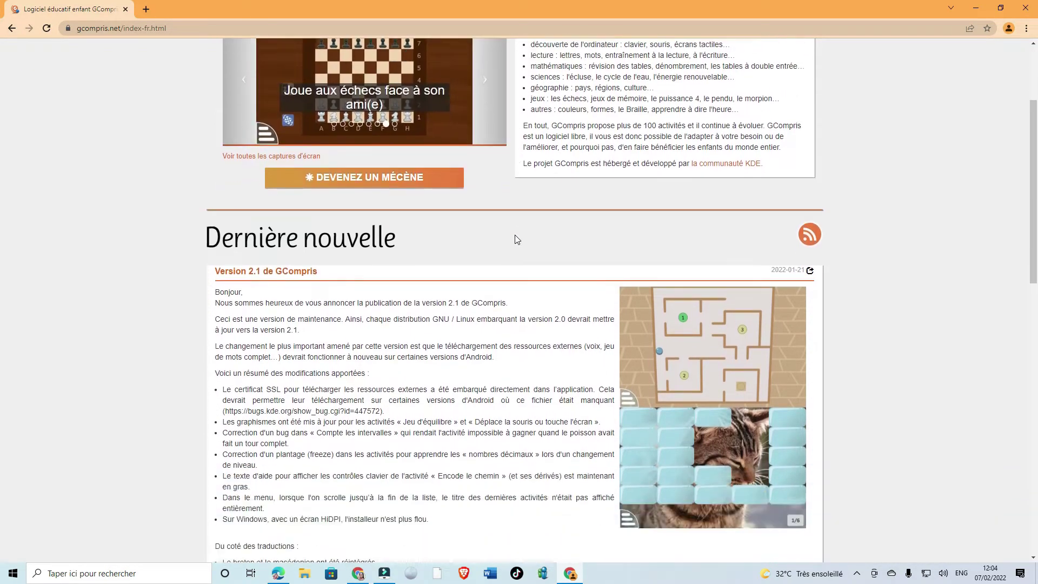
scroll(517, 240, down, 2)
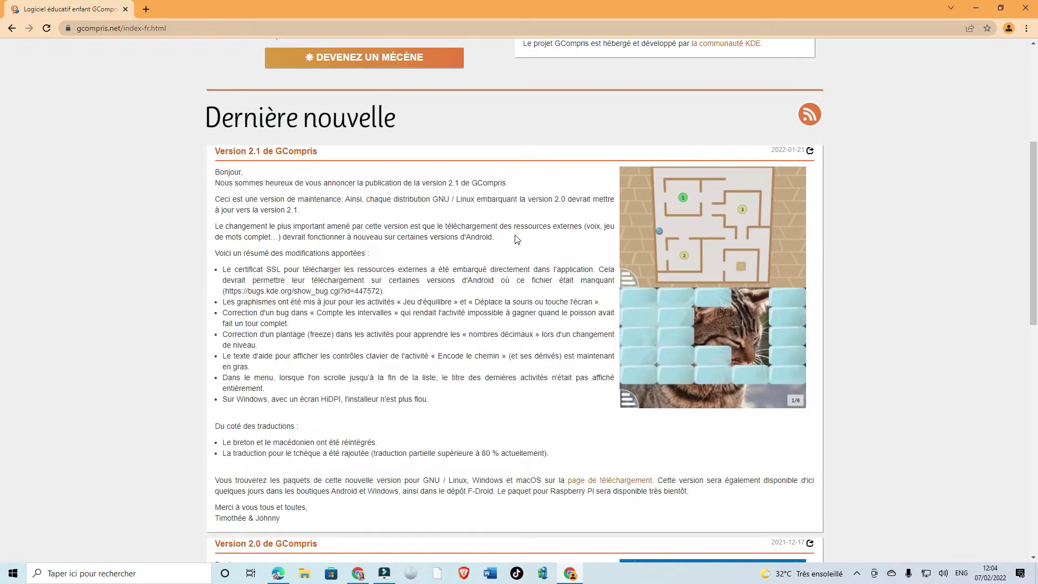
scroll(518, 239, down, 6)
scroll(516, 235, down, 6)
scroll(515, 235, up, 5)
scroll(515, 235, up, 11)
scroll(515, 242, up, 1)
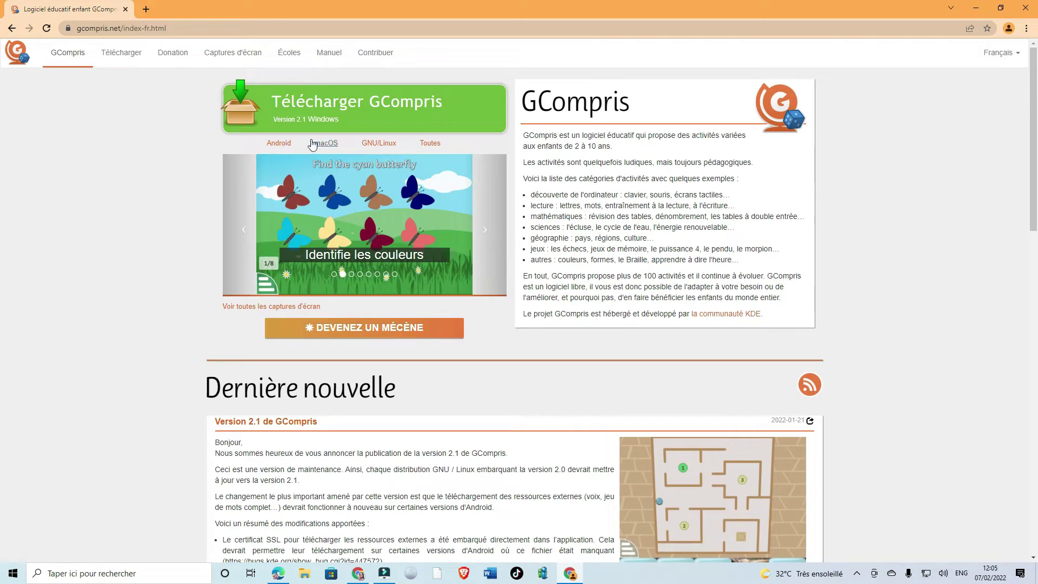
Download the GCompris 2.1-Windows 64bit installer from the site's download page.
click(120, 57)
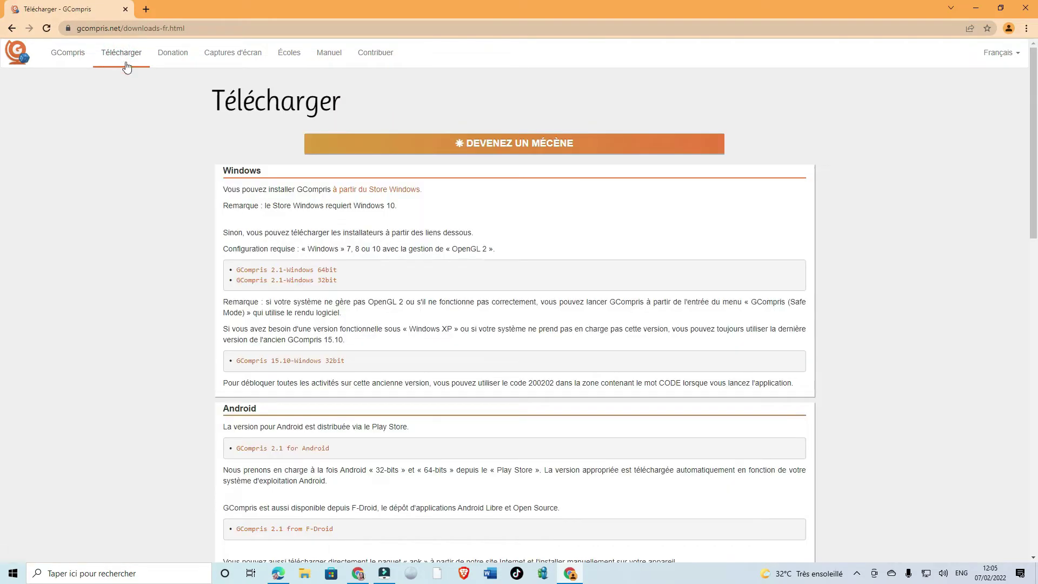
click(317, 272)
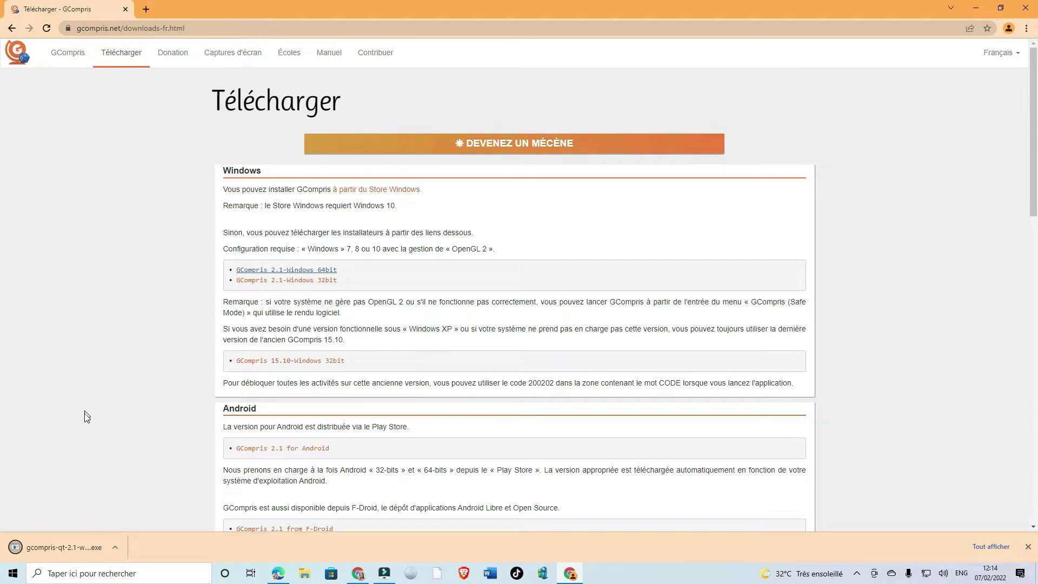
Show the downloaded GCompris installer in its folder and run gcompris-qt-2.1-win64-gcc.
click(115, 547)
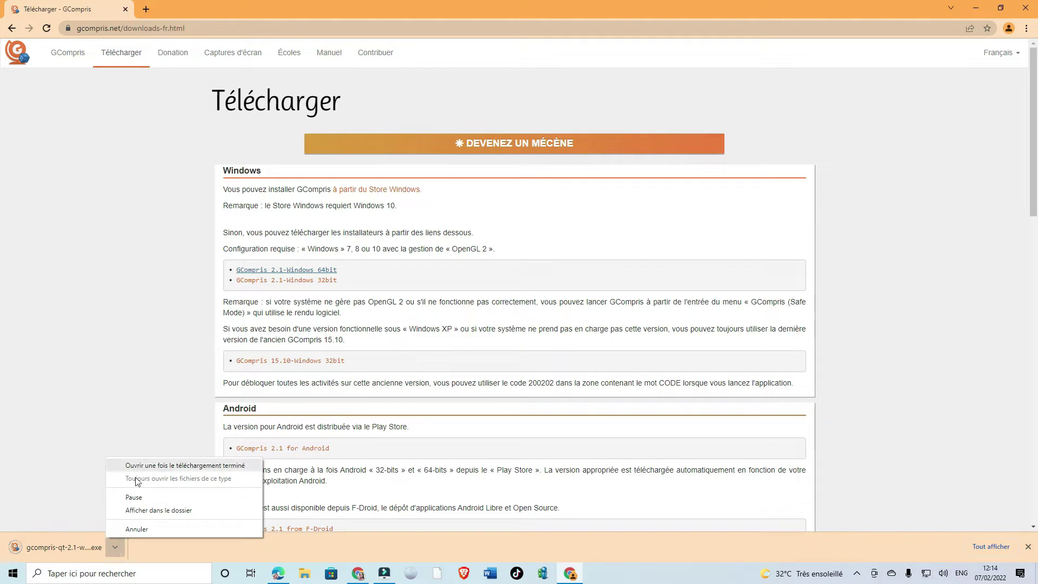
click(144, 510)
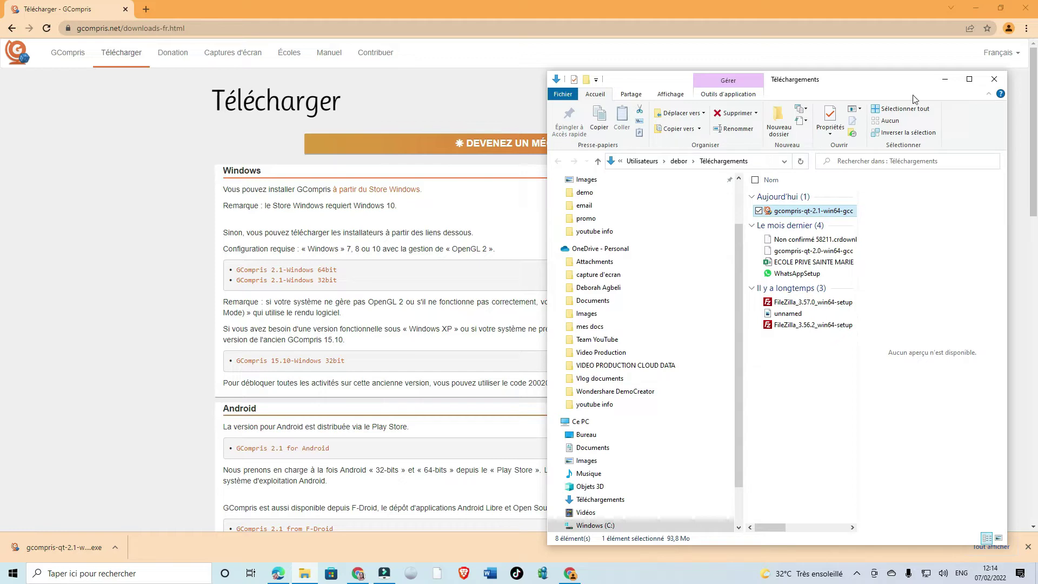
click(969, 79)
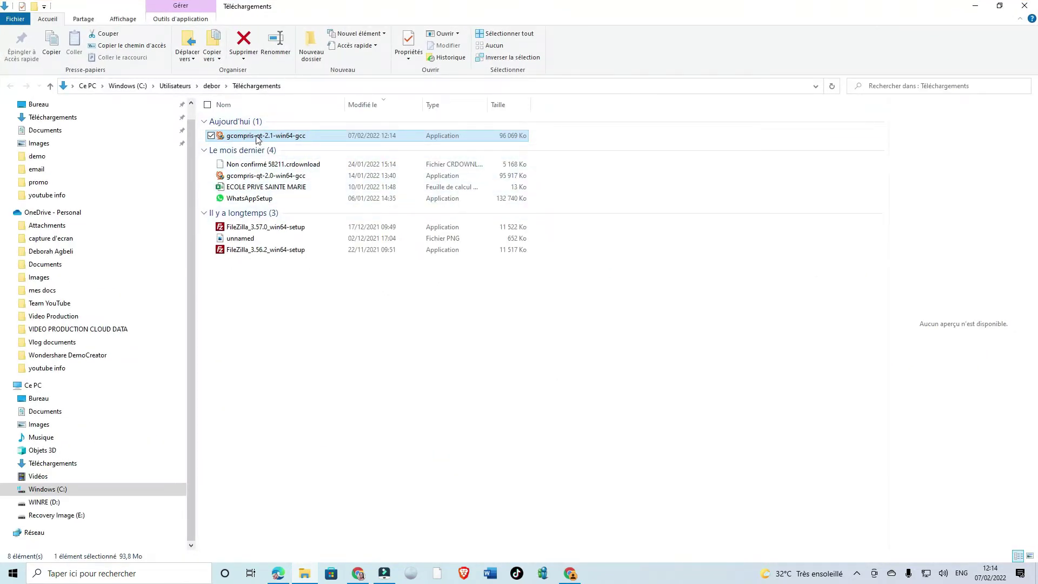
double_click(286, 136)
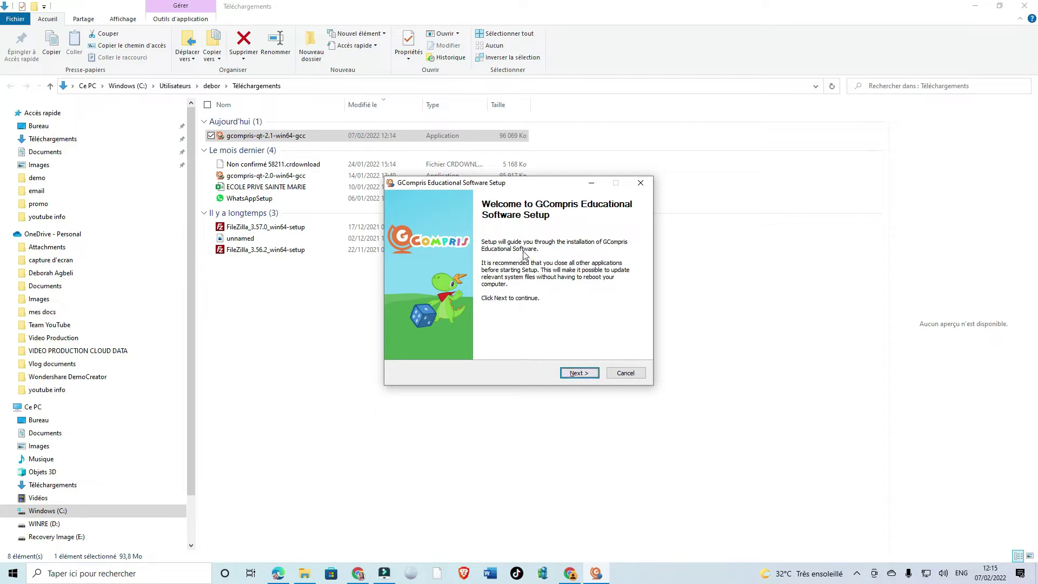
Install GCompris with gcompris-qt added to the system PATH for all users, and finish the setup without running the program.
click(586, 377)
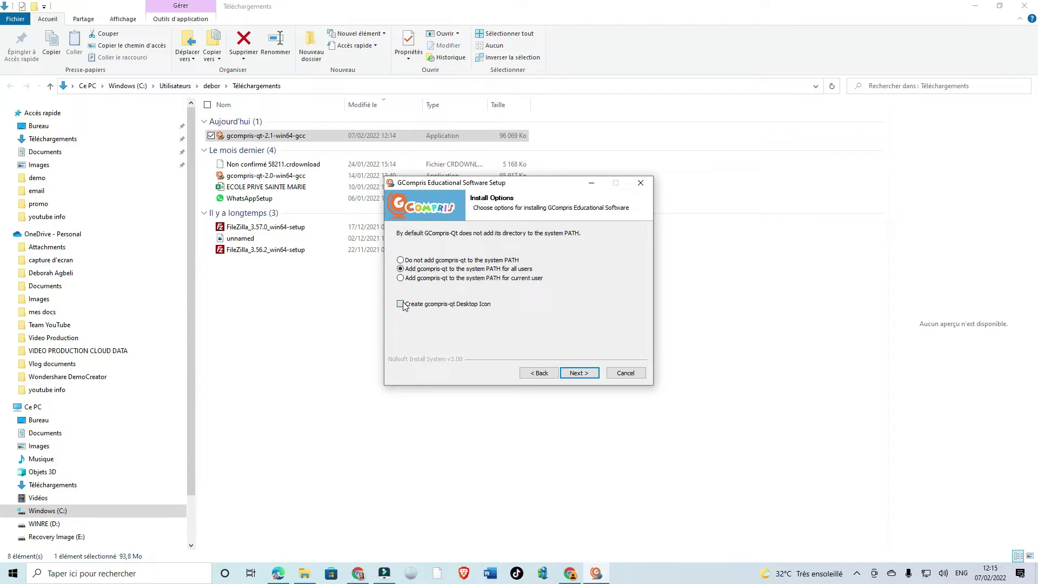
click(573, 370)
click(577, 380)
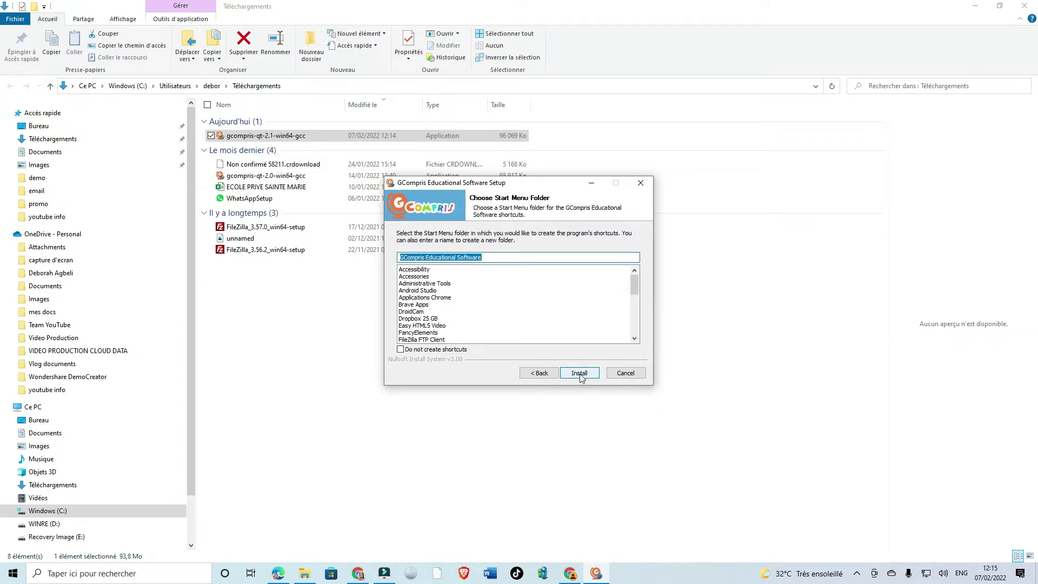
click(401, 350)
click(580, 372)
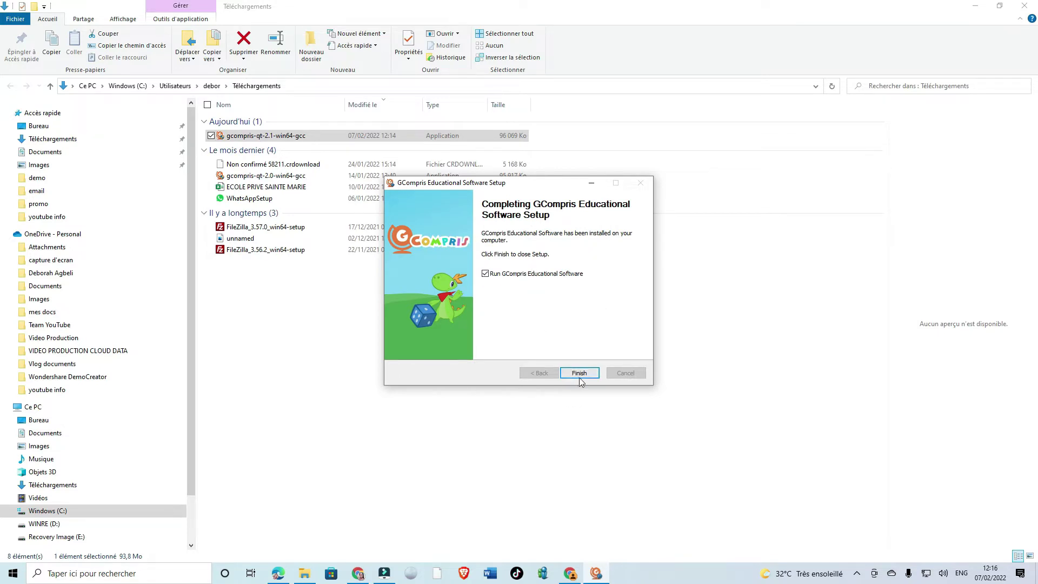
click(485, 274)
click(584, 374)
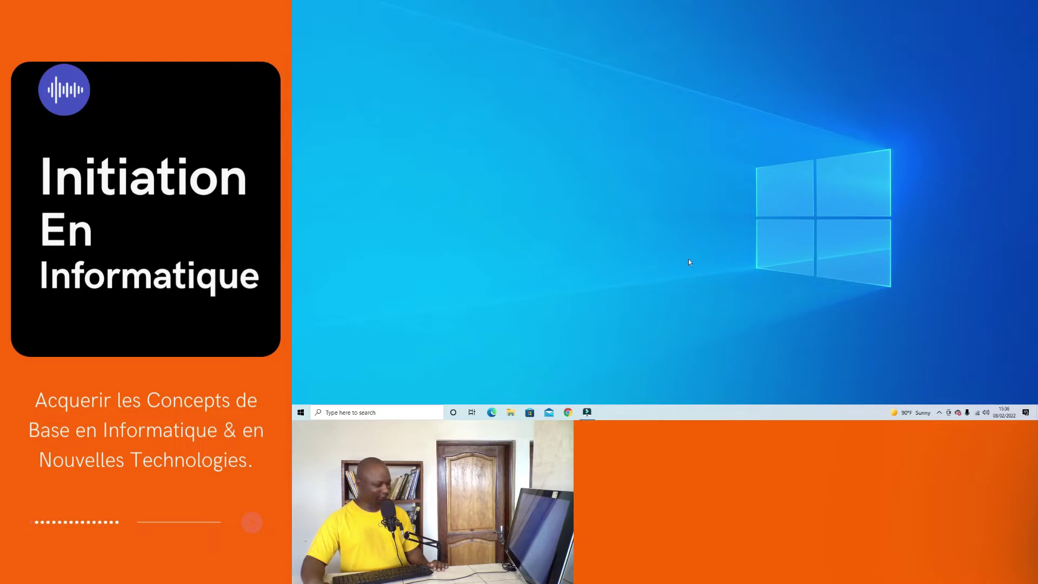
Find GCompris among the installed Windows programs and launch its normal version.
click(300, 415)
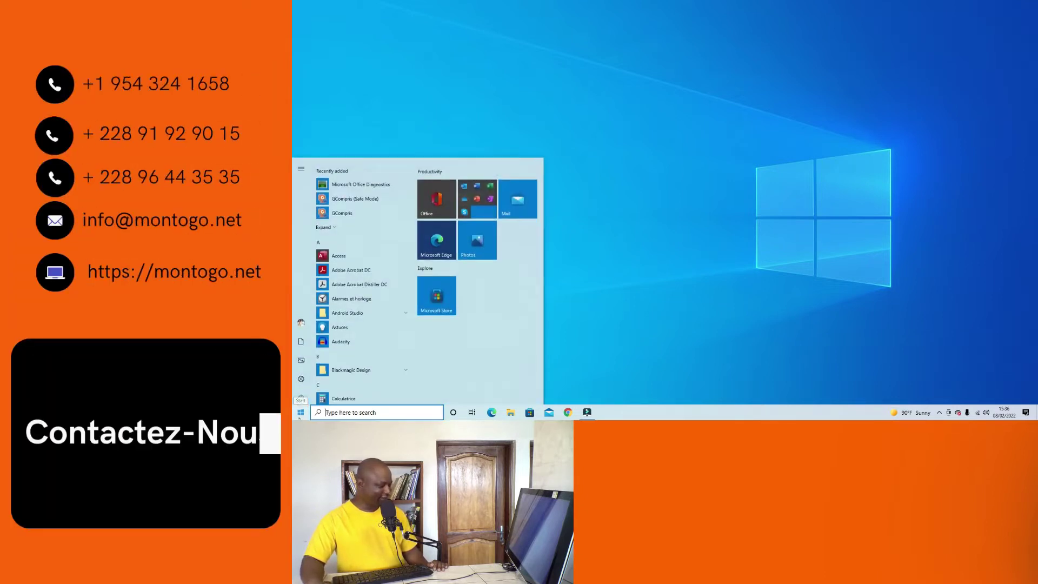
scroll(366, 265, down, 3)
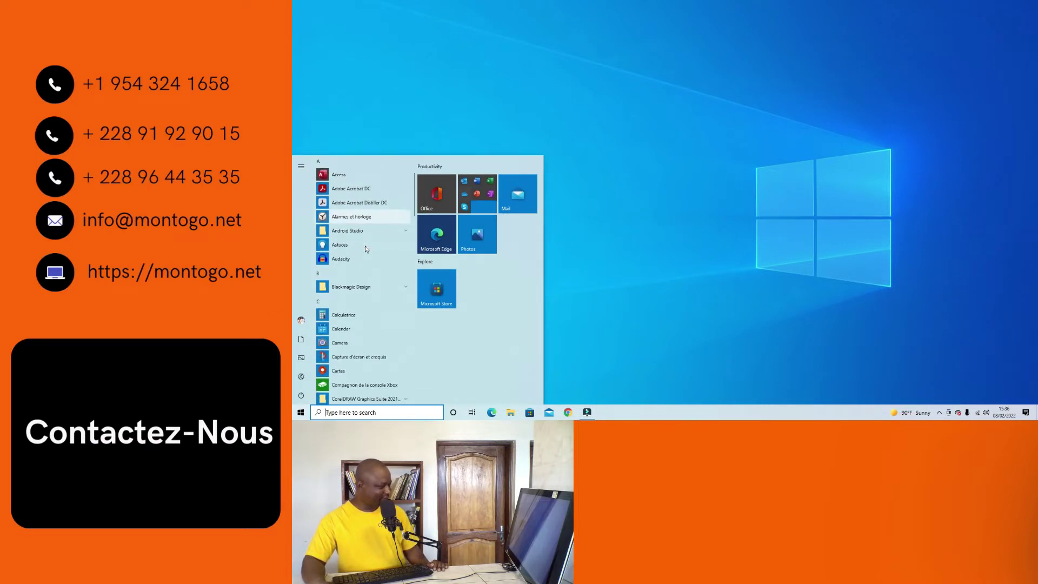
scroll(365, 265, down, 10)
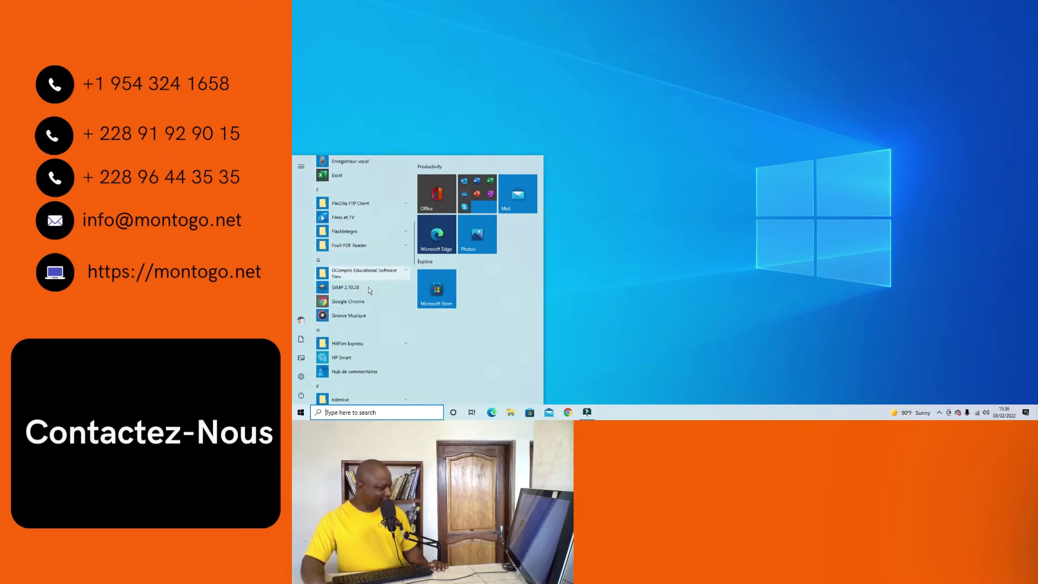
scroll(368, 291, down, 4)
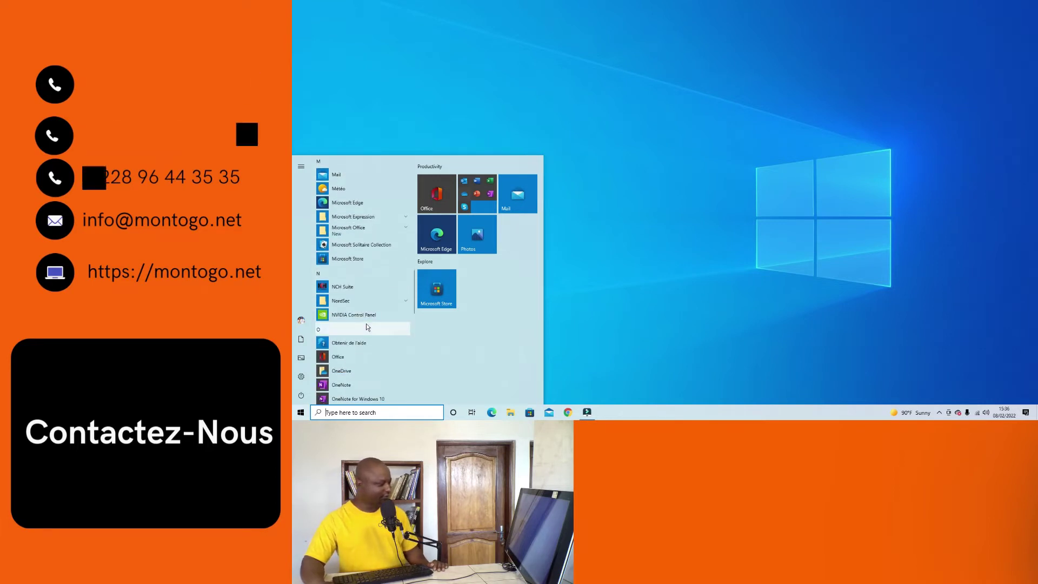
scroll(365, 323, up, 8)
scroll(366, 323, up, 10)
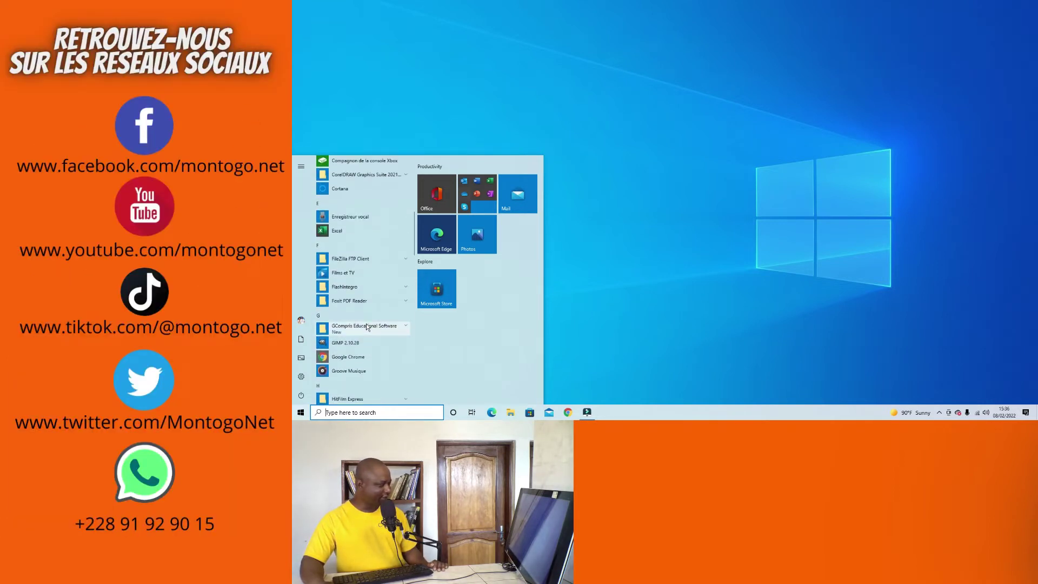
scroll(366, 323, up, 2)
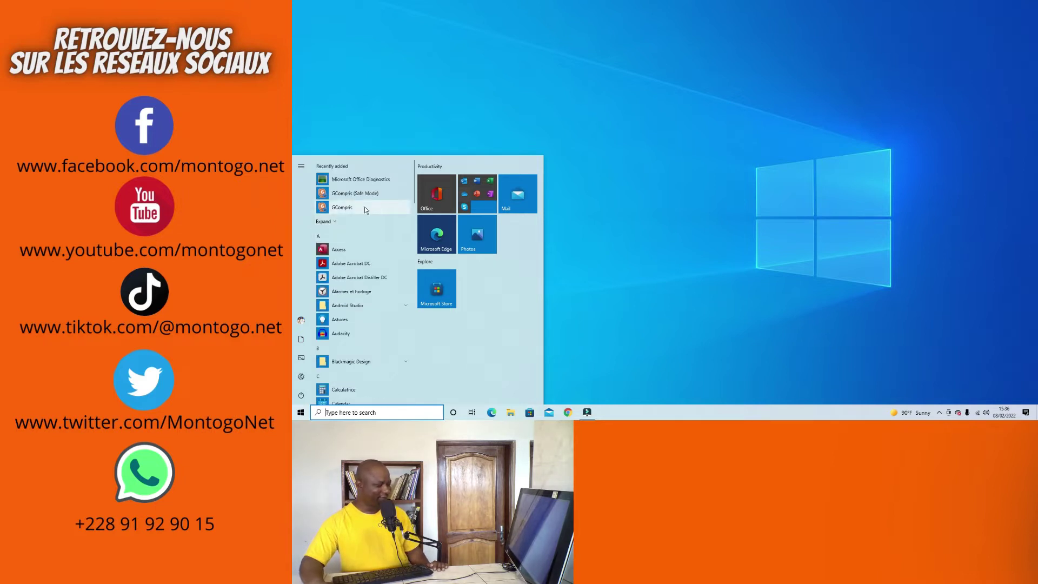
click(393, 207)
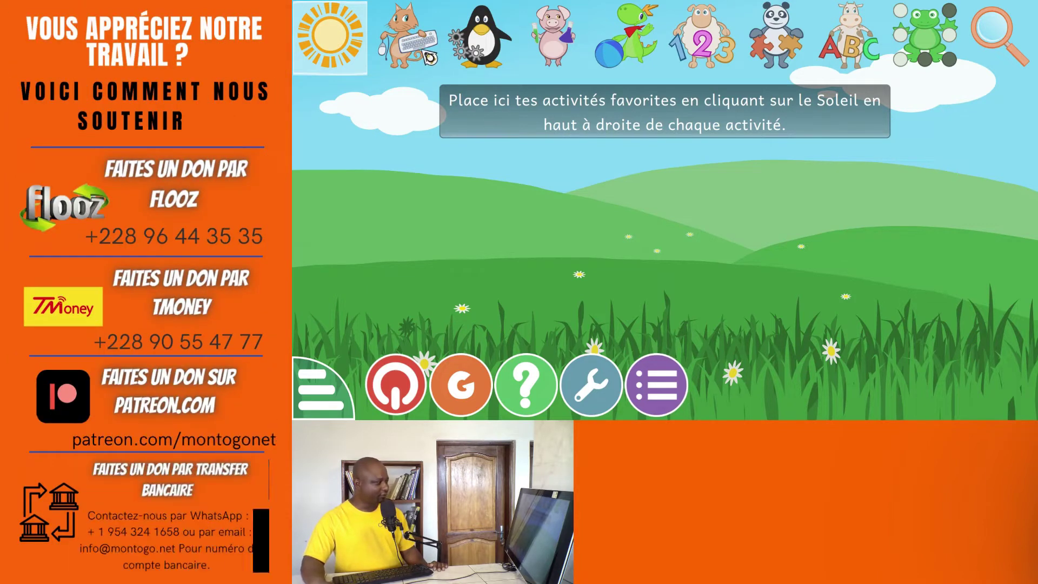
Look through the activity categories from the cat with the keyboard to the frog, ending on the ABC reading category.
click(433, 54)
click(475, 37)
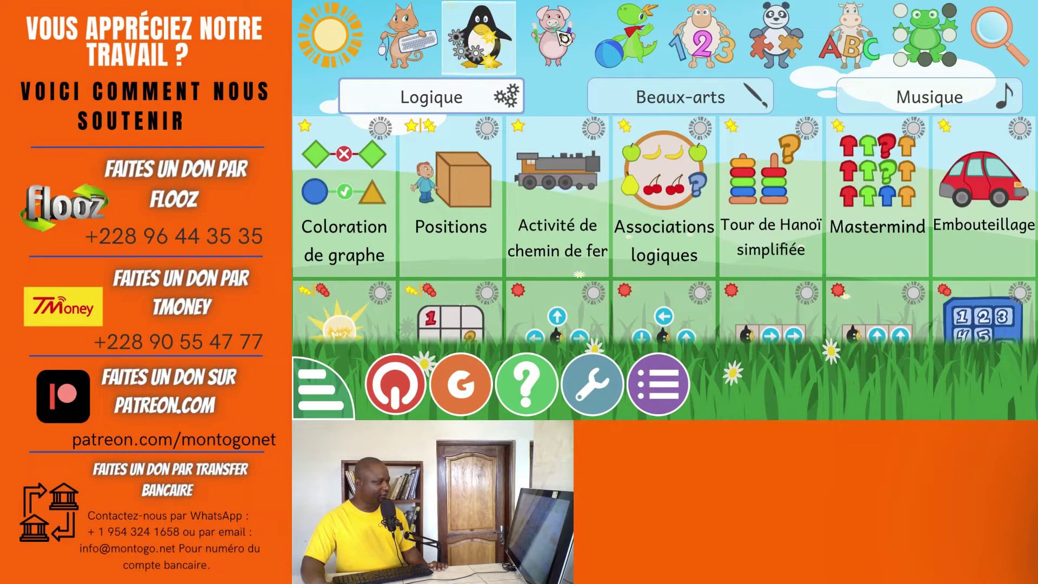
click(551, 37)
click(627, 35)
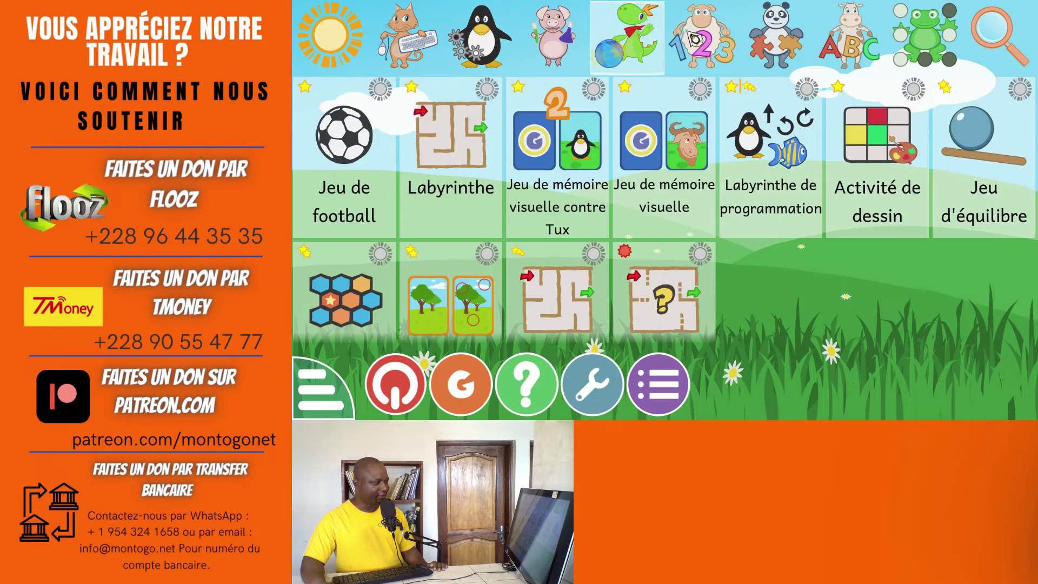
click(701, 35)
click(775, 35)
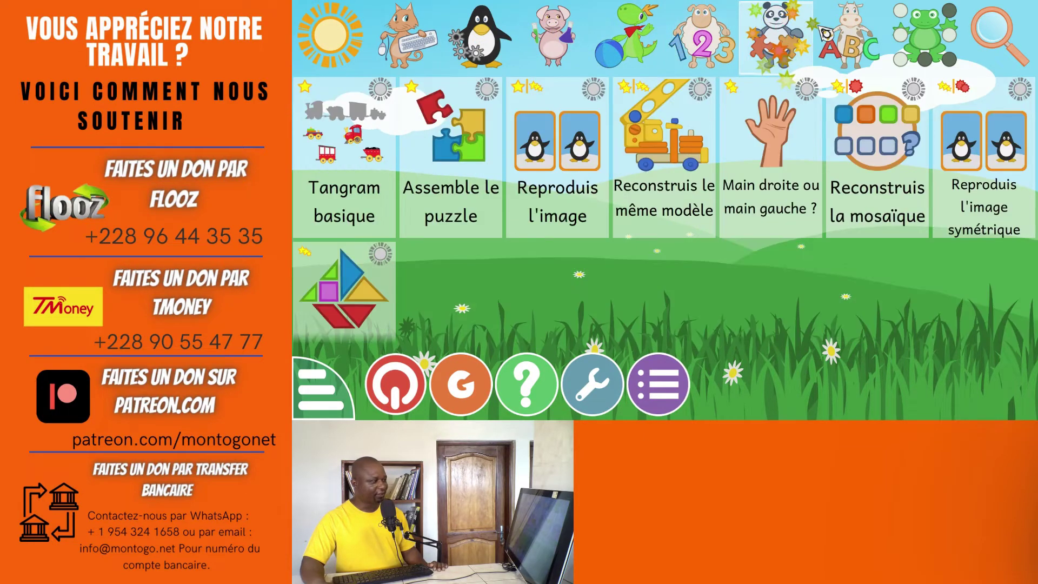
click(849, 35)
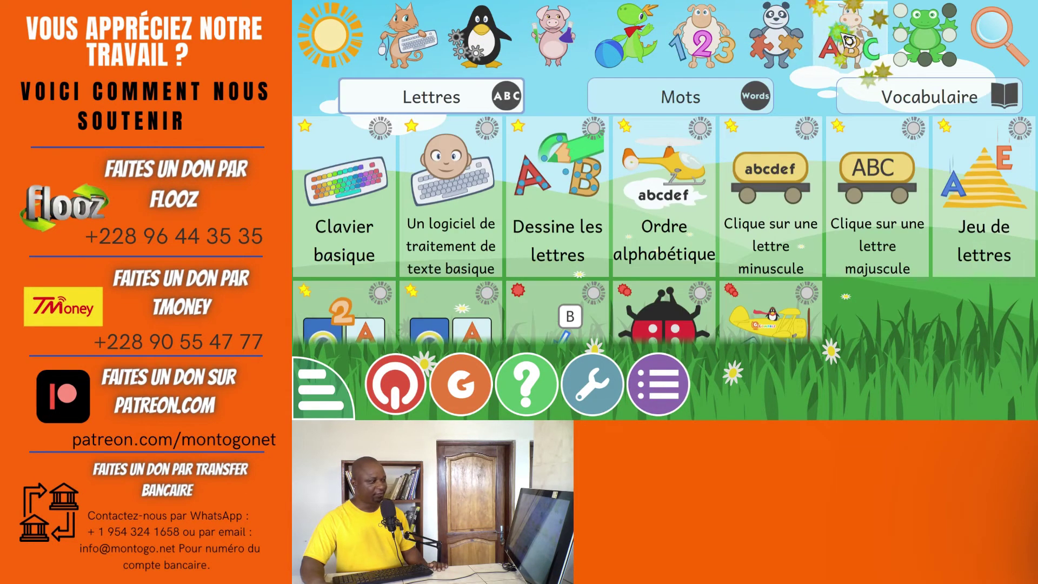
click(911, 35)
click(848, 35)
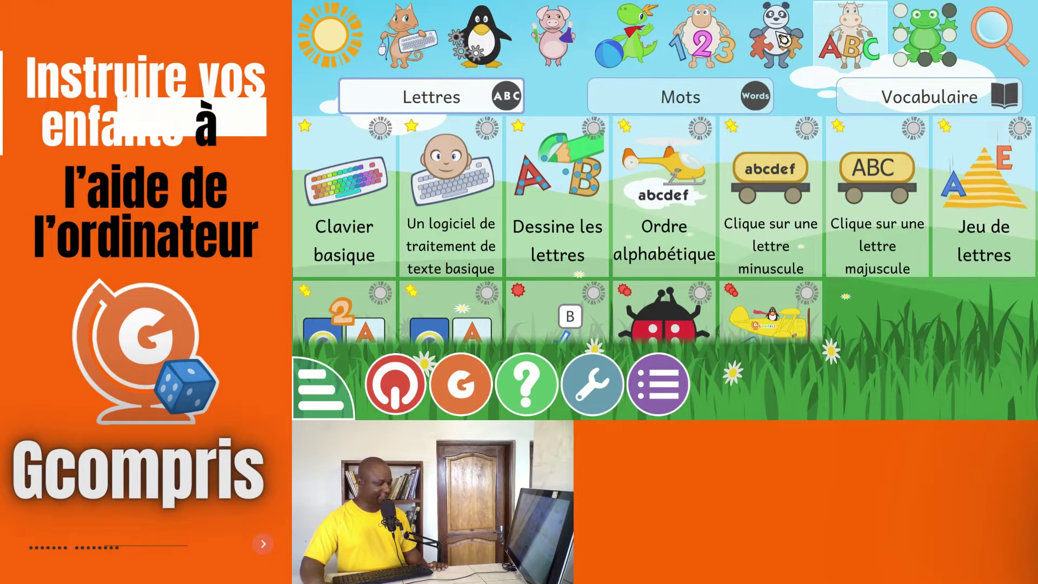
Open the configuration and examine the language, voice, audio effects and background music settings.
click(591, 400)
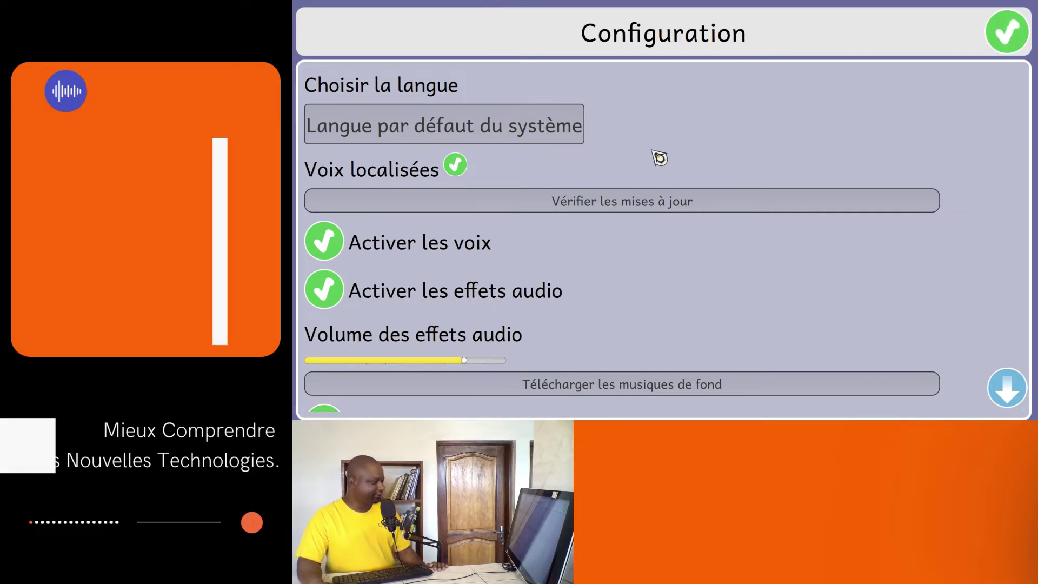
scroll(658, 157, down, 1)
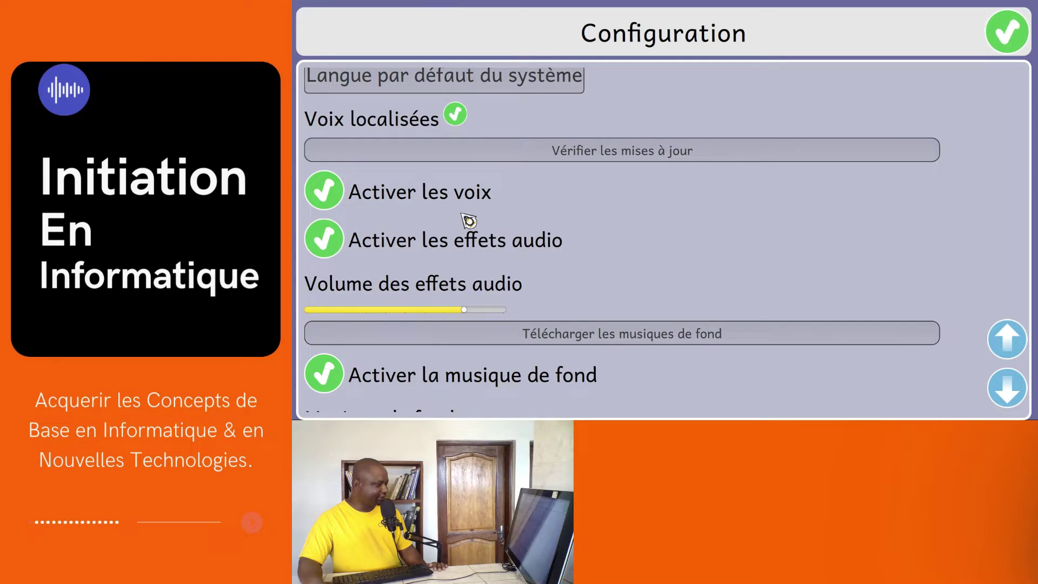
scroll(468, 221, down, 2)
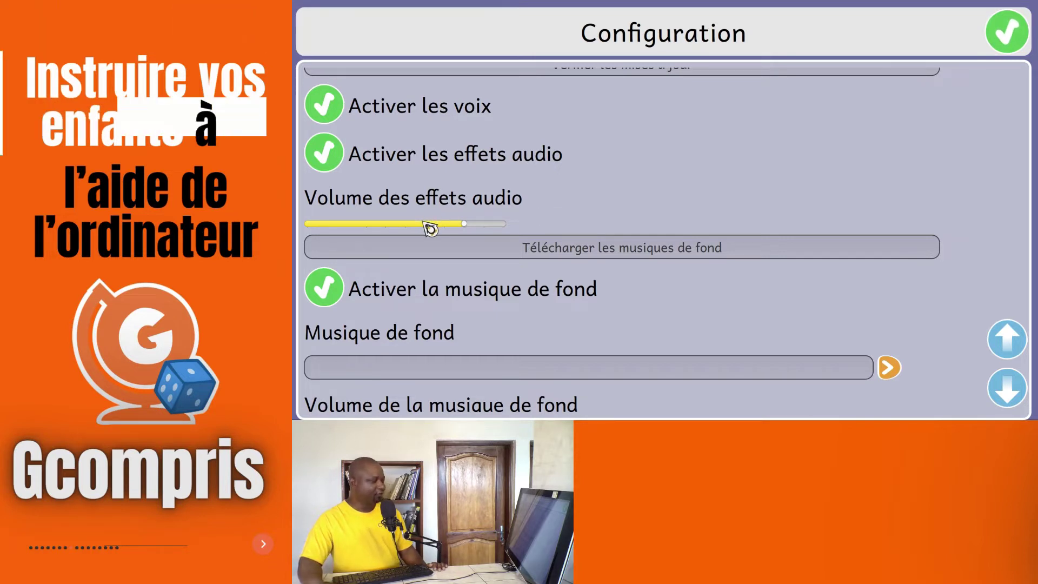
scroll(452, 236, down, 3)
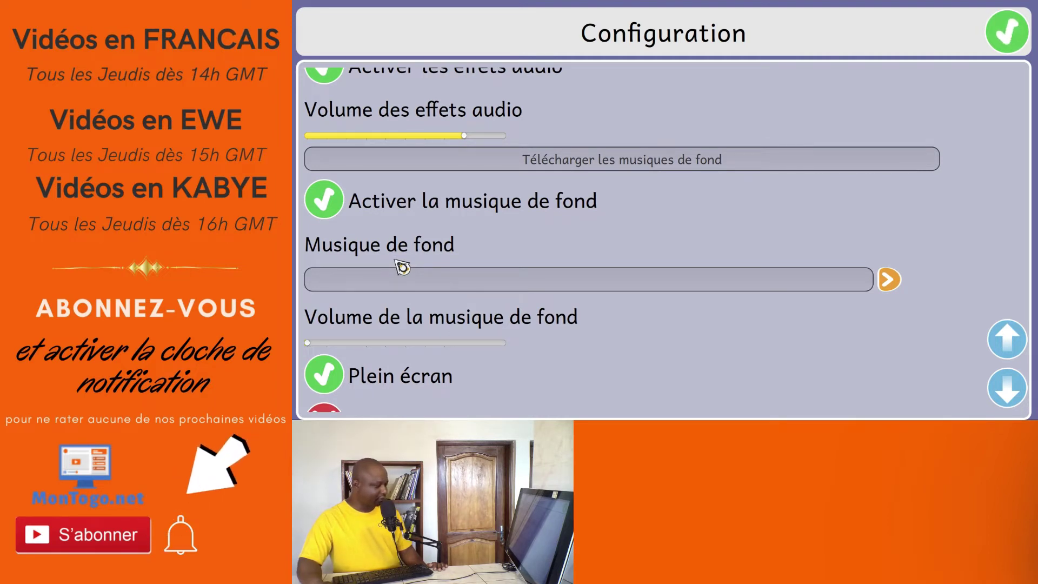
scroll(402, 267, down, 1)
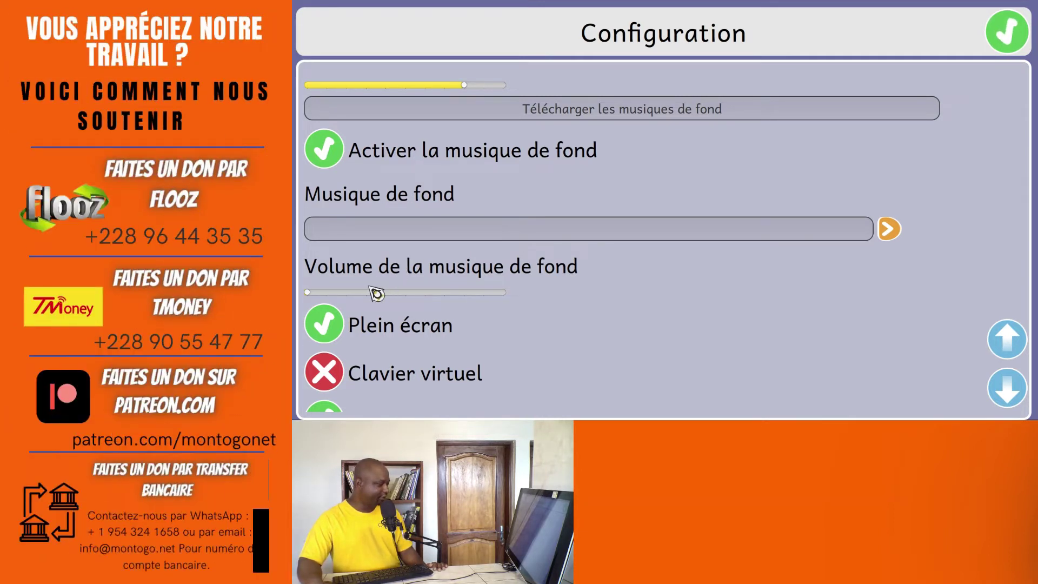
Try higher levels of background music volume and return it to the minimum.
click(347, 293)
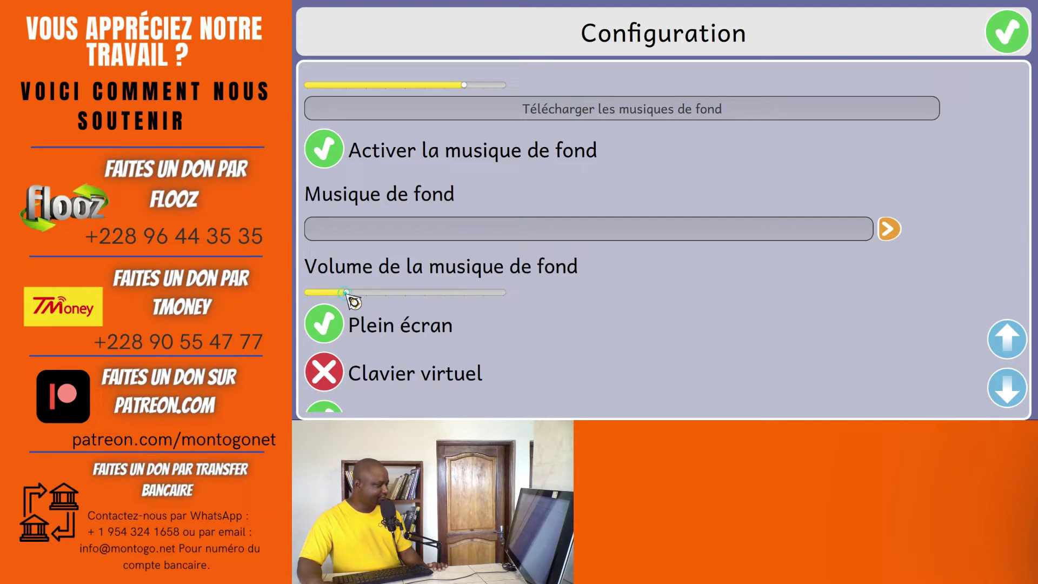
click(386, 293)
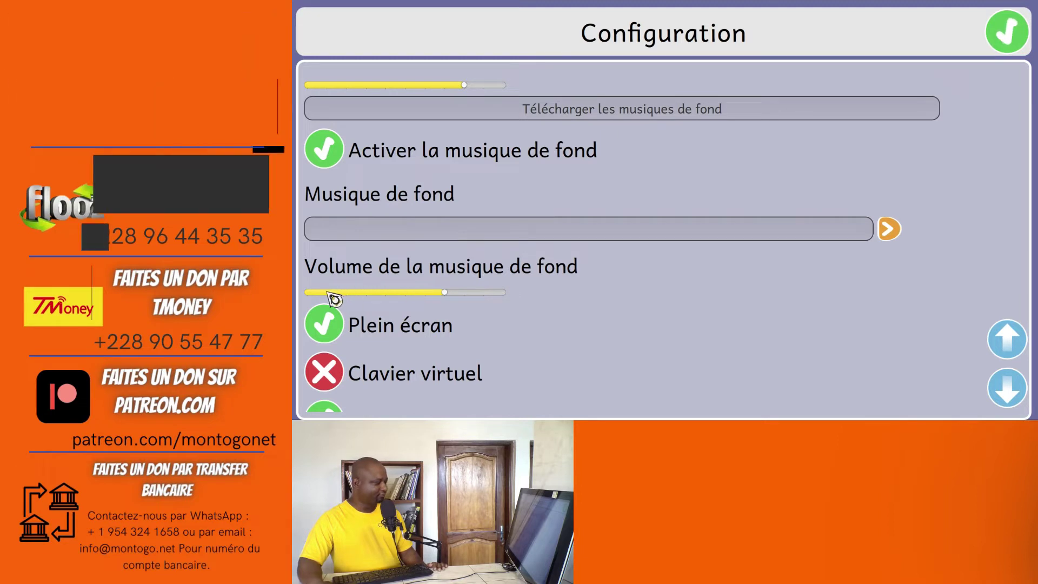
click(309, 293)
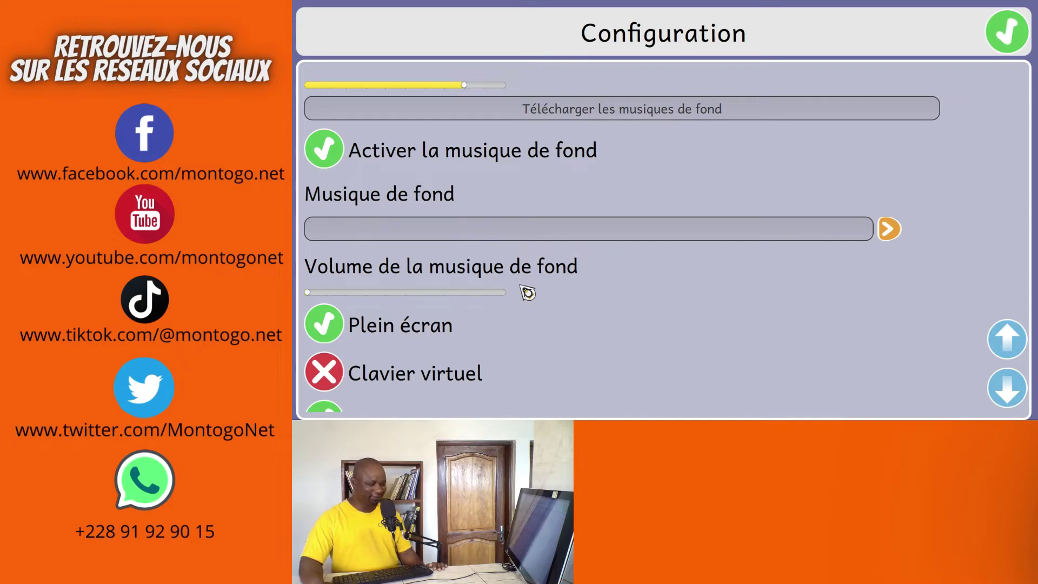
Try a small font size in the configuration and set the font size to its maximum.
scroll(527, 293, down, 2)
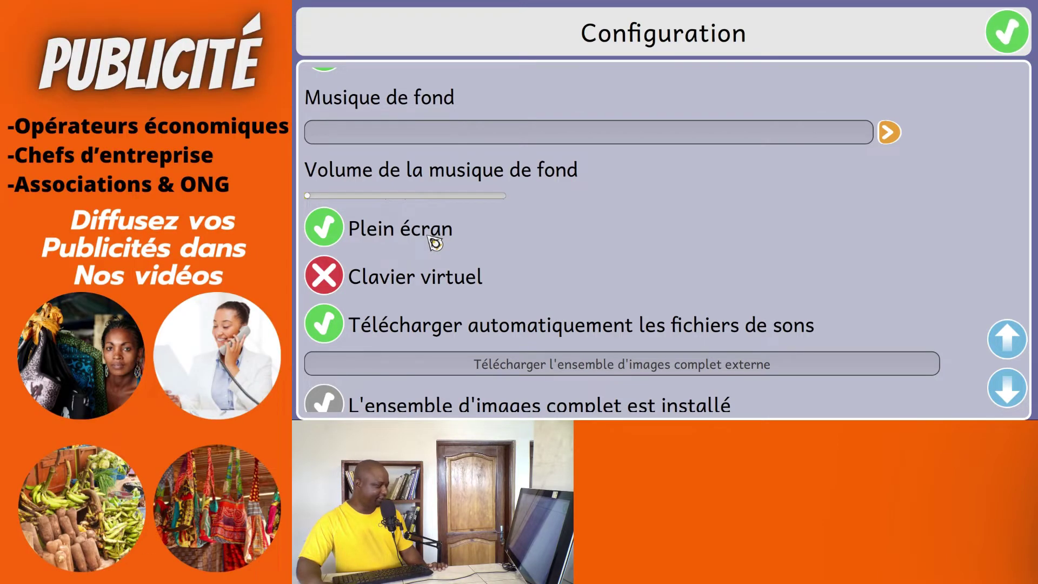
scroll(435, 243, down, 2)
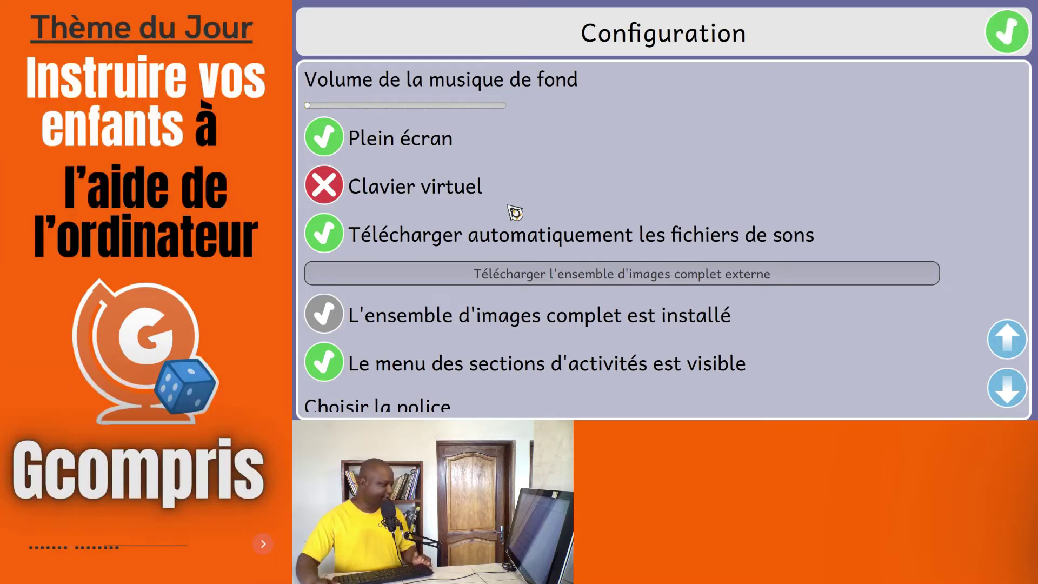
scroll(515, 213, down, 3)
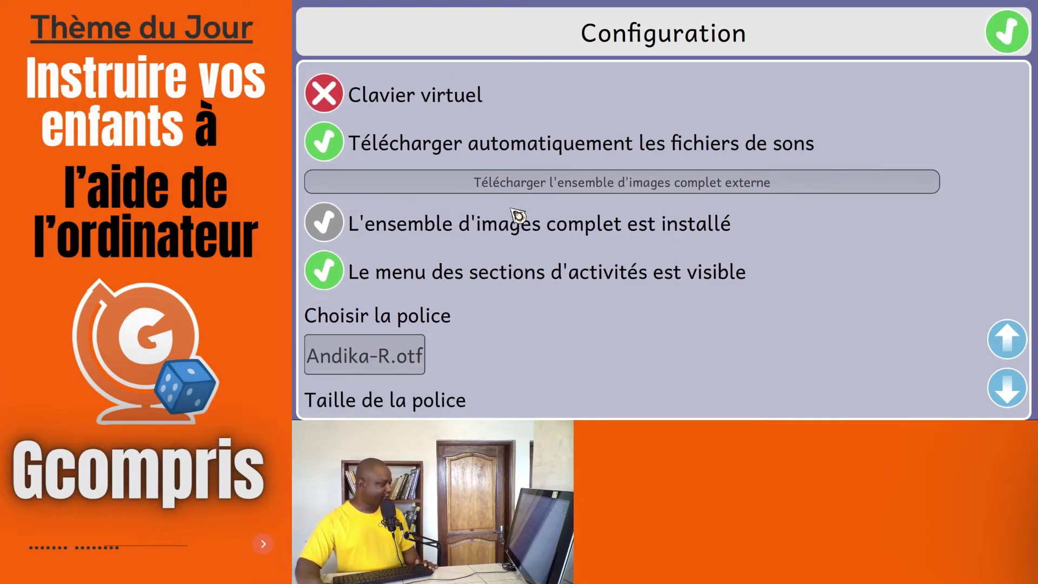
scroll(516, 215, down, 3)
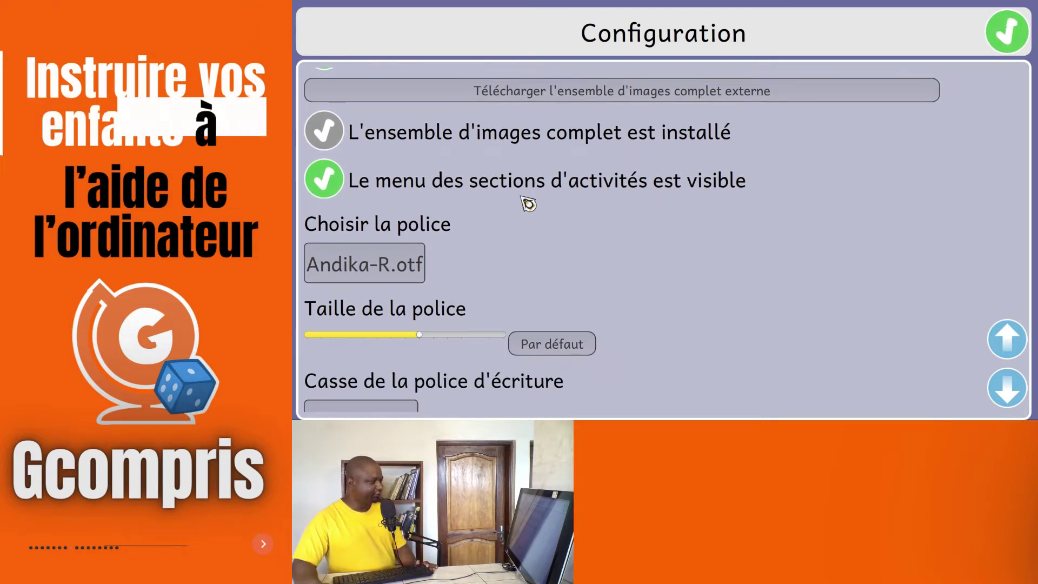
scroll(528, 204, down, 3)
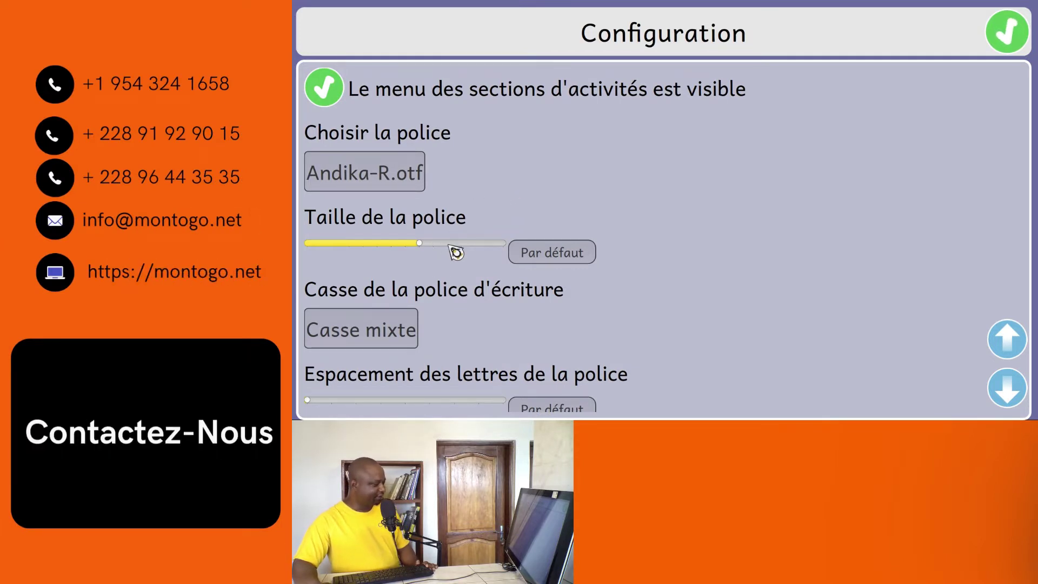
click(324, 245)
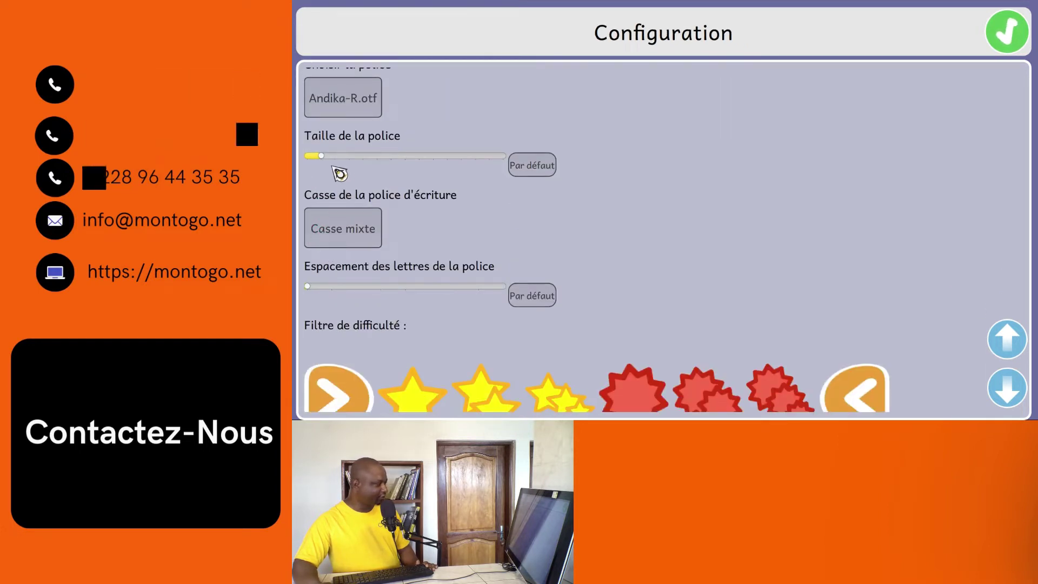
drag(326, 162, 462, 162)
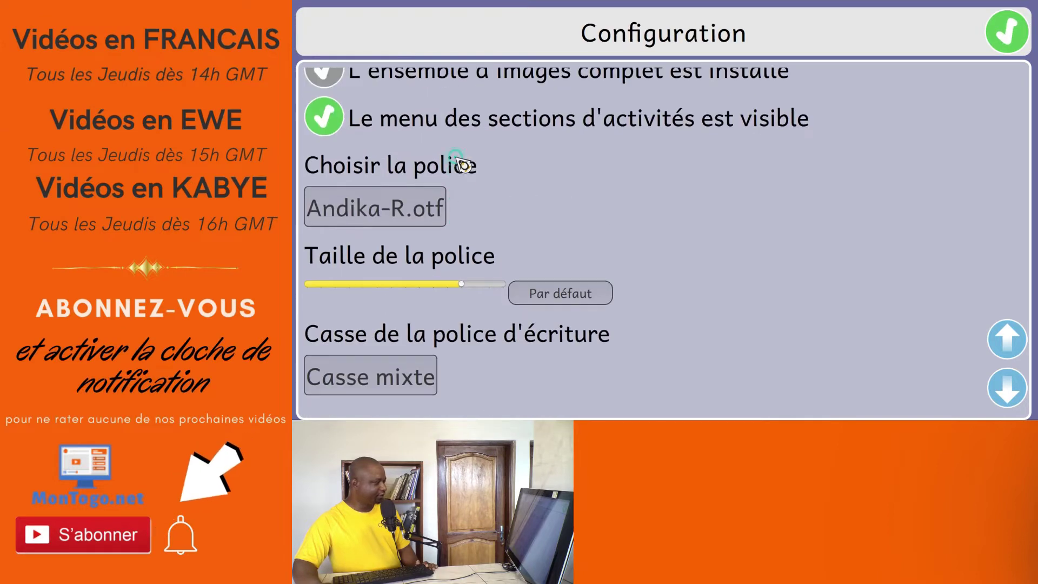
click(495, 286)
click(504, 317)
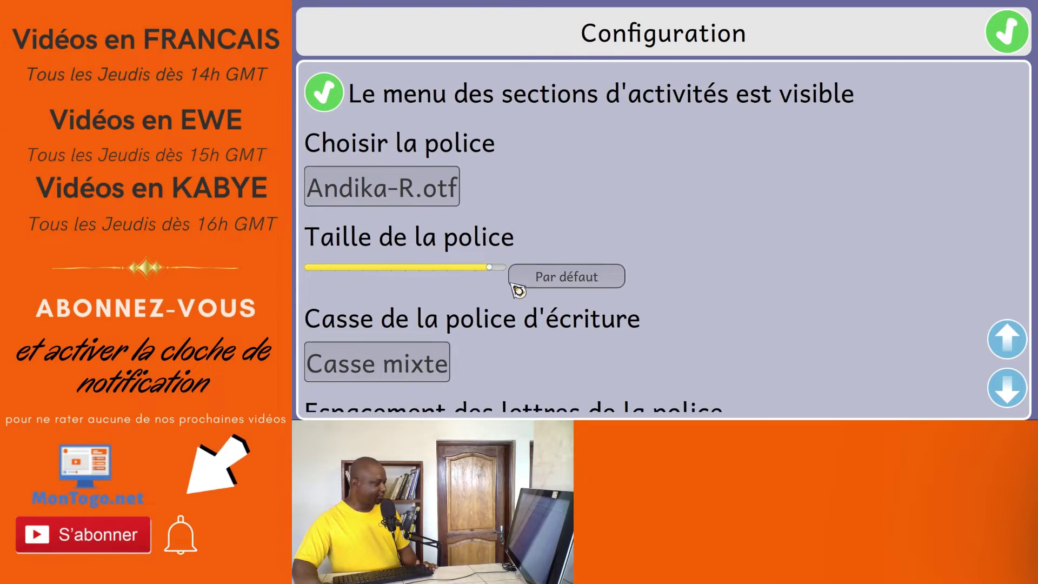
Review the font case, letter spacing and difficulty filter settings, and save the configuration.
scroll(537, 276, down, 2)
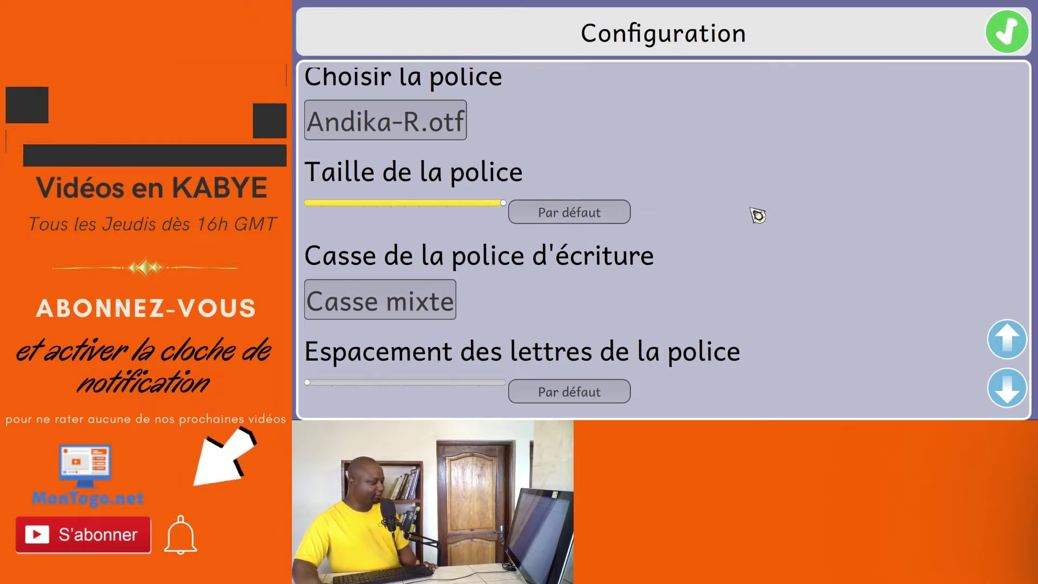
scroll(757, 214, down, 1)
scroll(757, 215, down, 3)
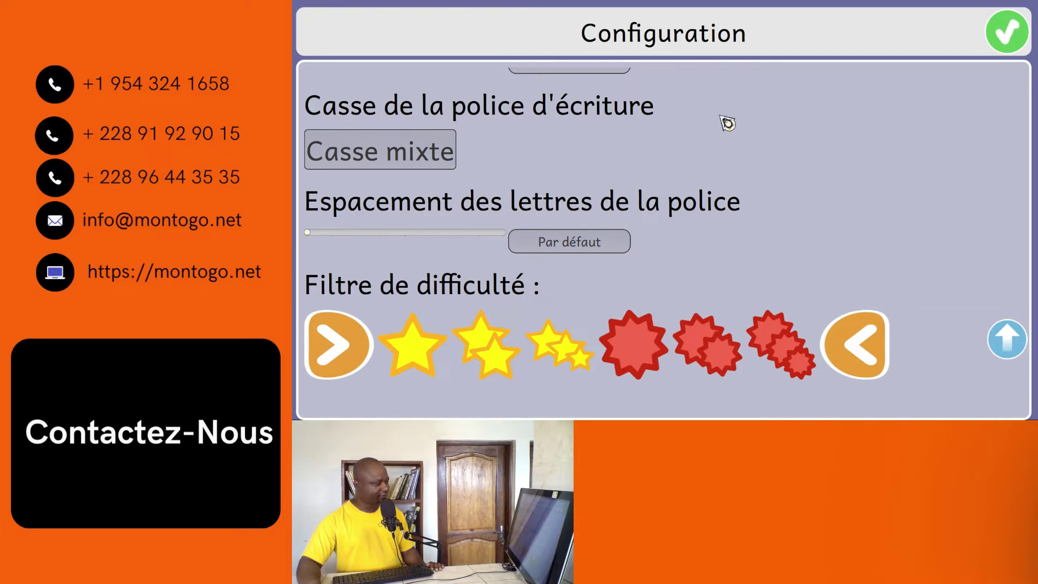
scroll(660, 192, up, 4)
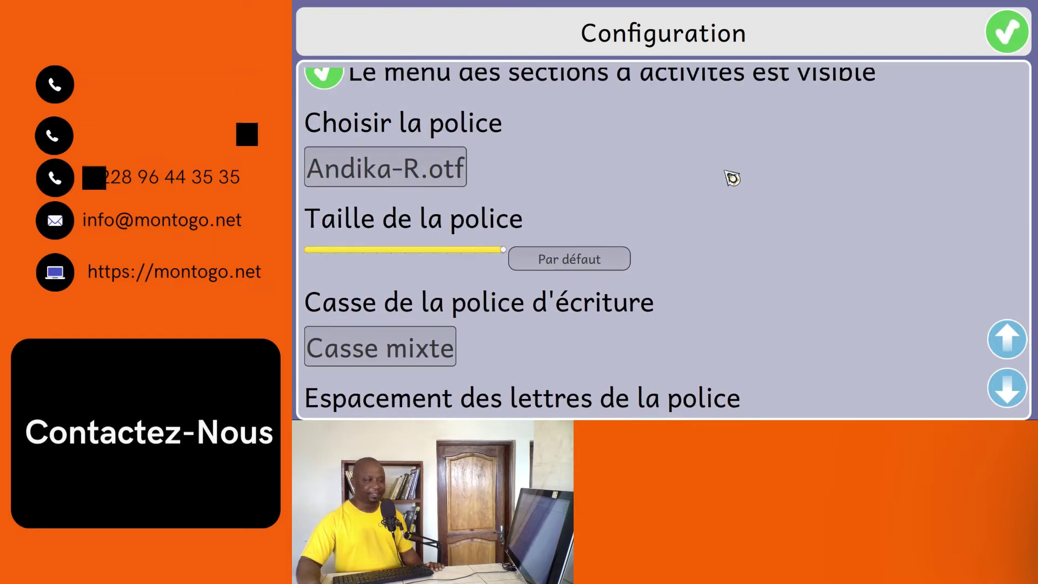
click(1006, 31)
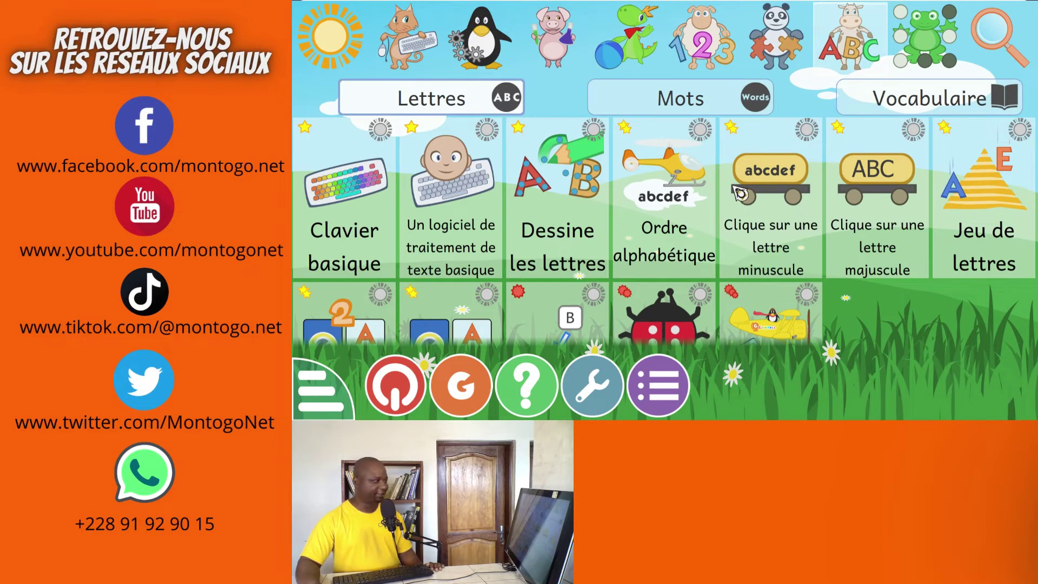
Try the Clavier basique activity with letters such as K, D and R, and return to the activity list.
click(418, 52)
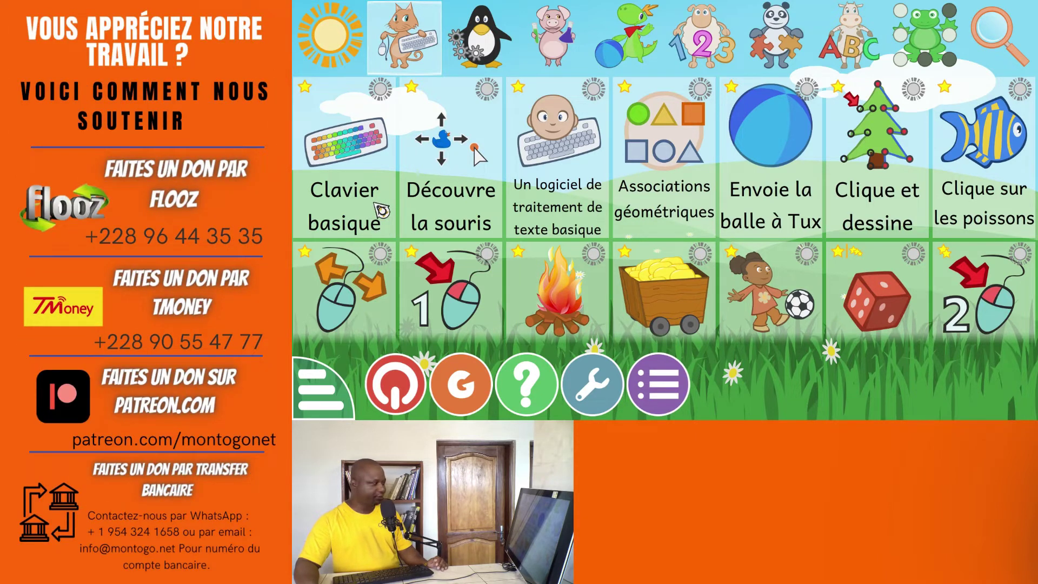
click(381, 211)
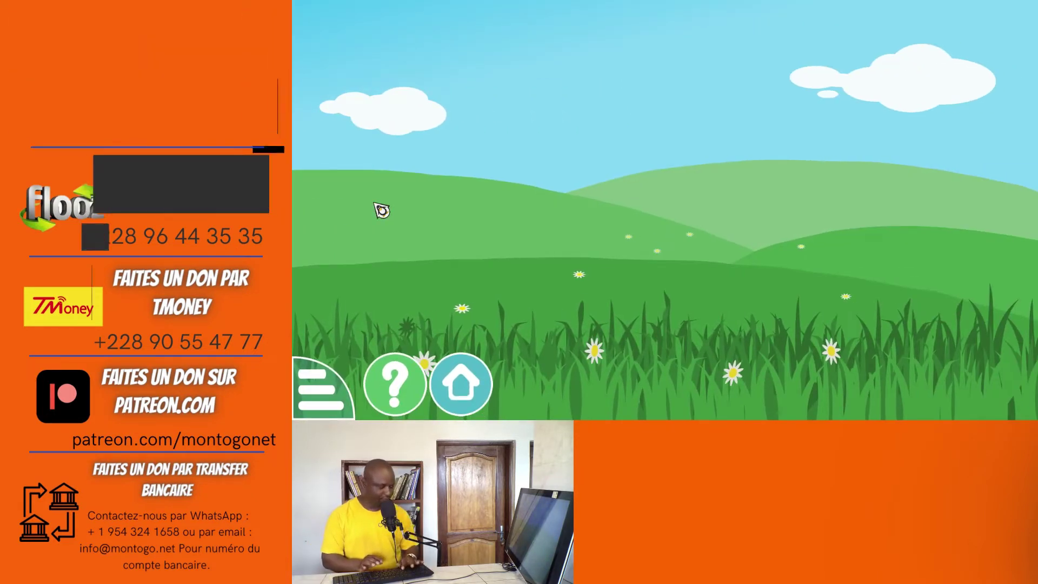
key(g)
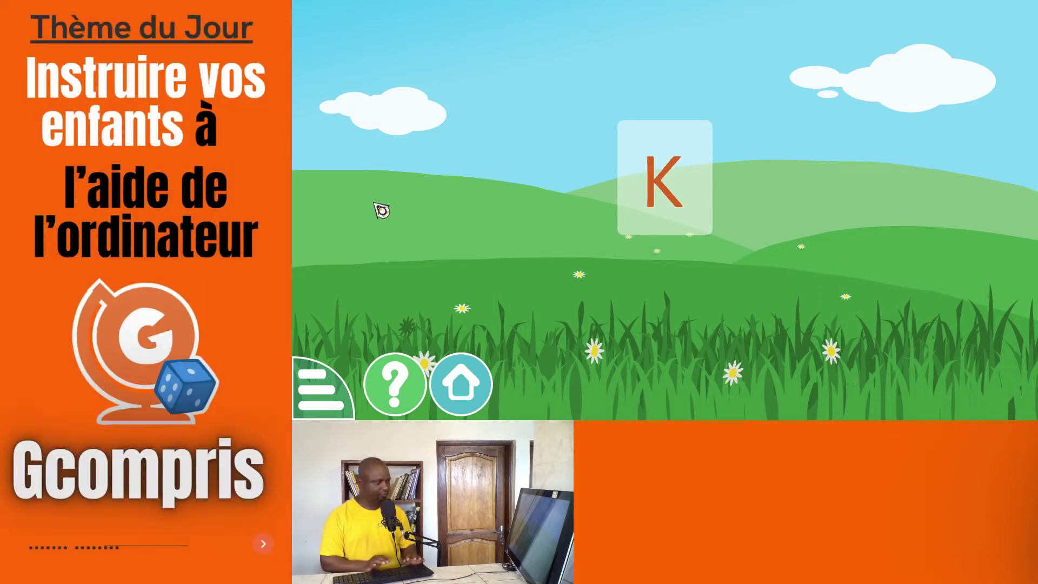
key(k)
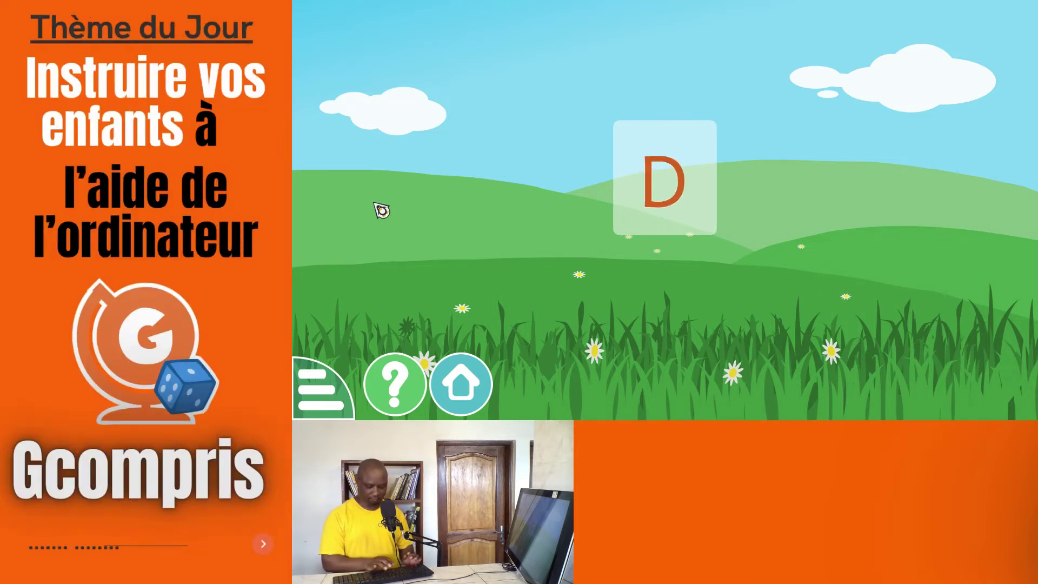
key(d)
key(p)
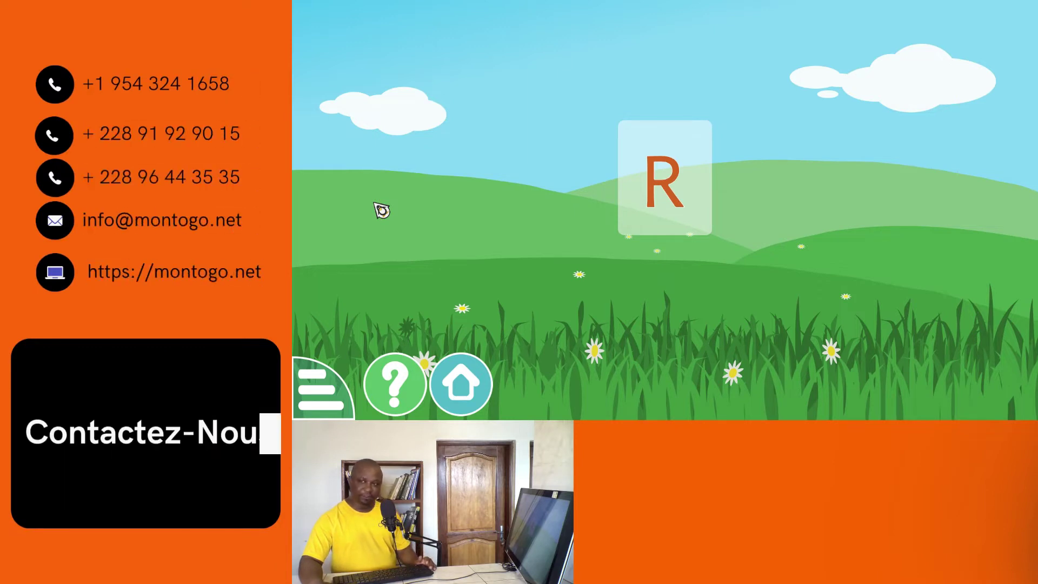
click(461, 385)
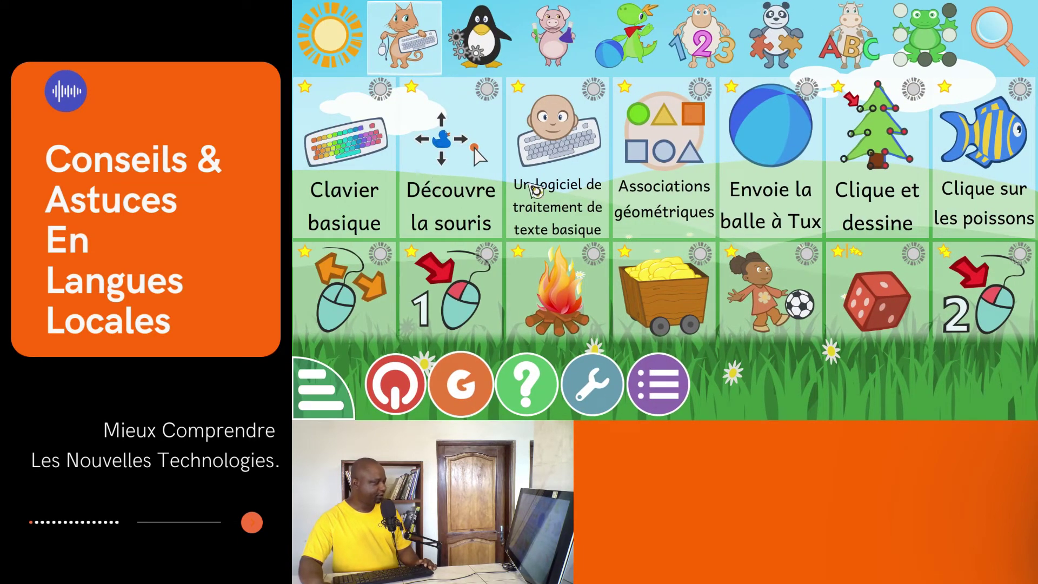
Play the Découvre la souris activity, activating the coloured ducks and moving the blue duck across the water.
click(469, 203)
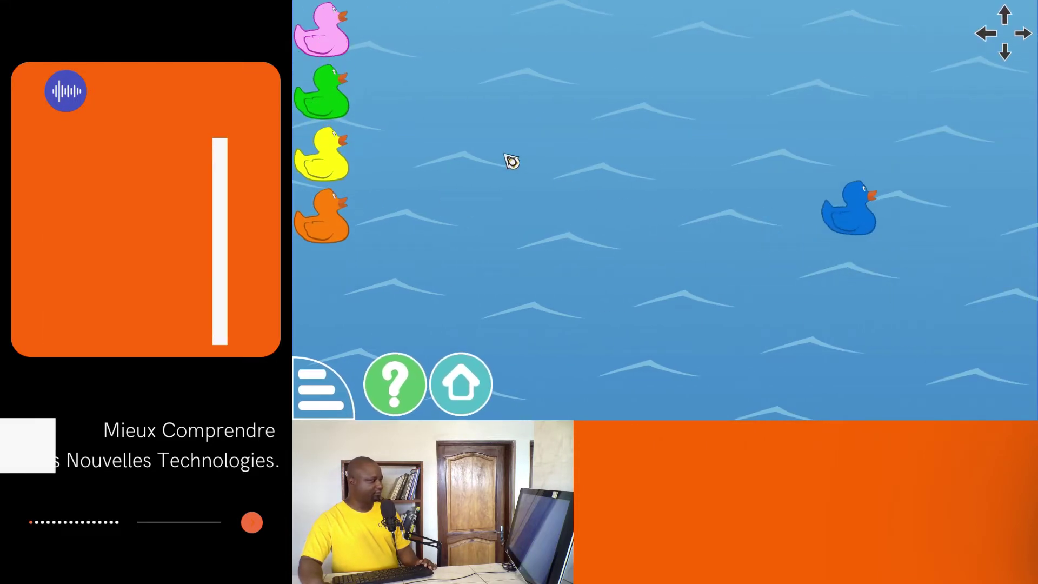
click(342, 154)
click(344, 108)
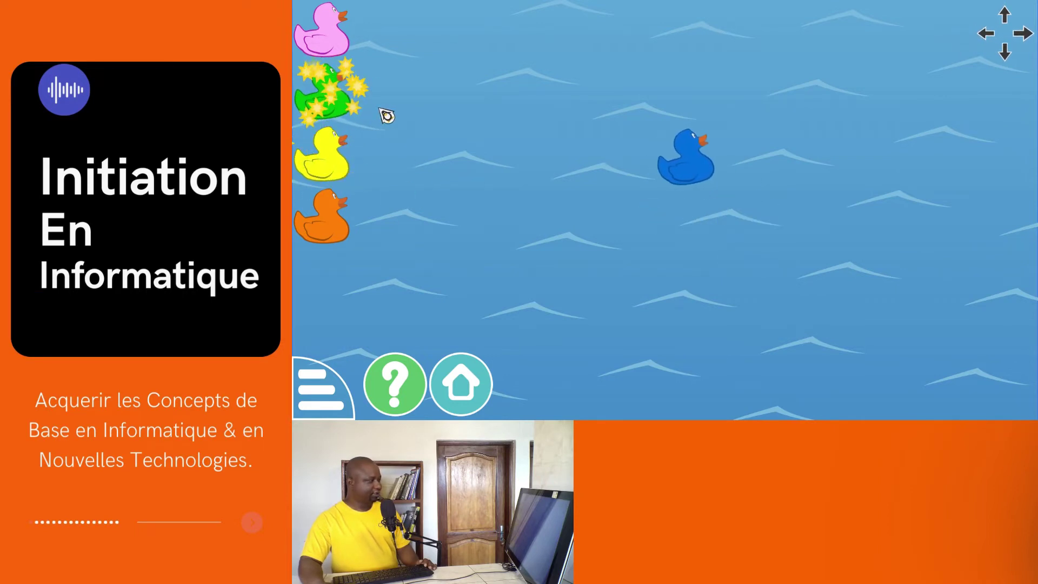
click(335, 29)
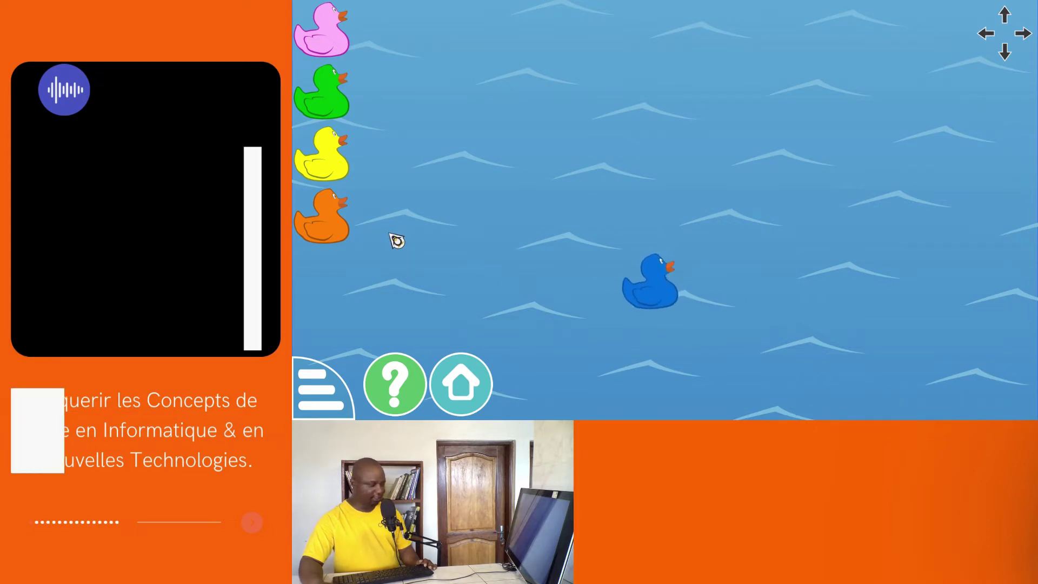
click(327, 216)
click(666, 131)
click(922, 193)
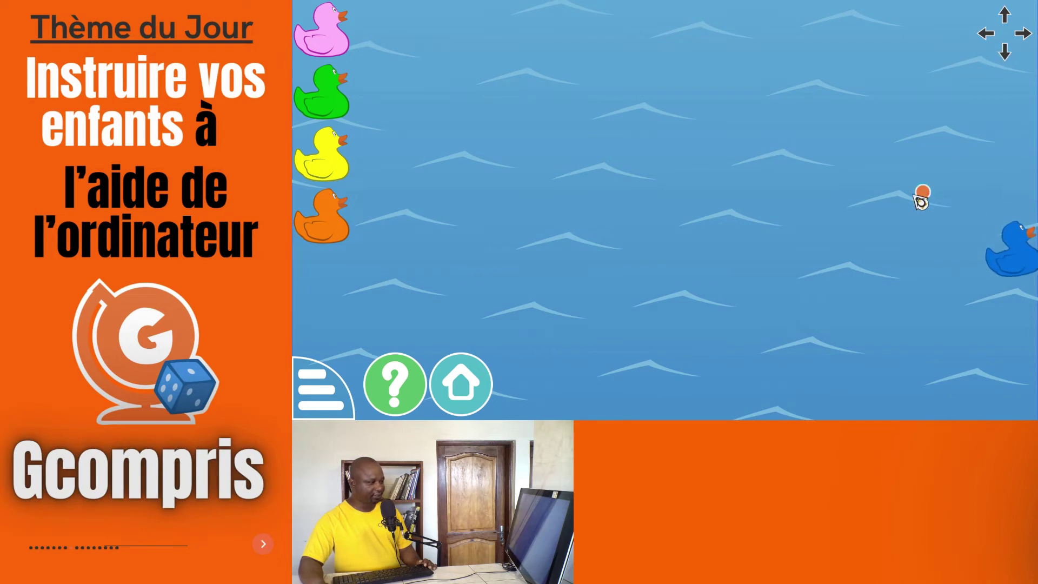
Finish the Découvre la souris duck activity, return to the activity list and show the Logique activities.
click(662, 151)
click(541, 221)
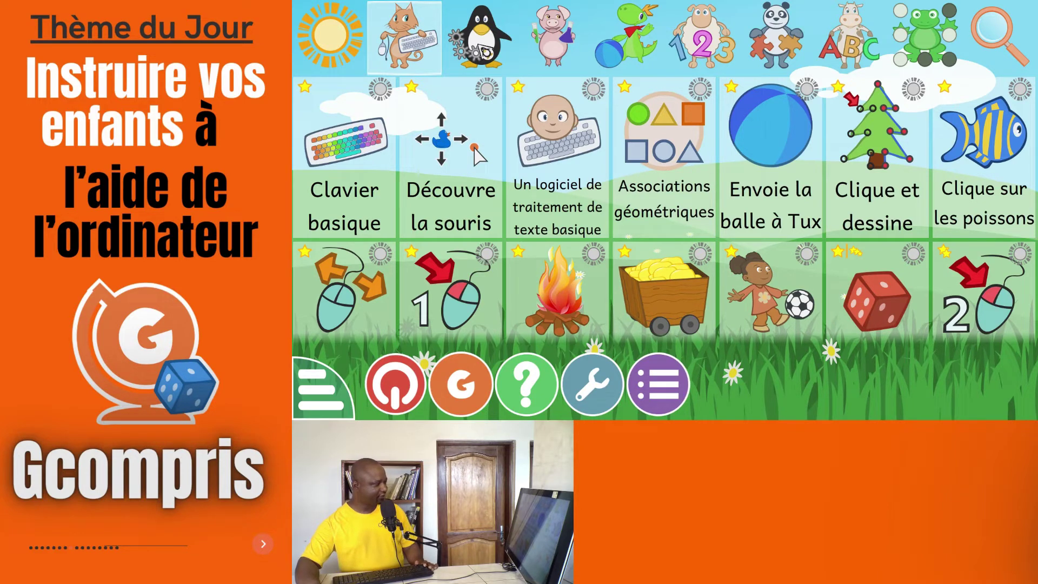
click(484, 52)
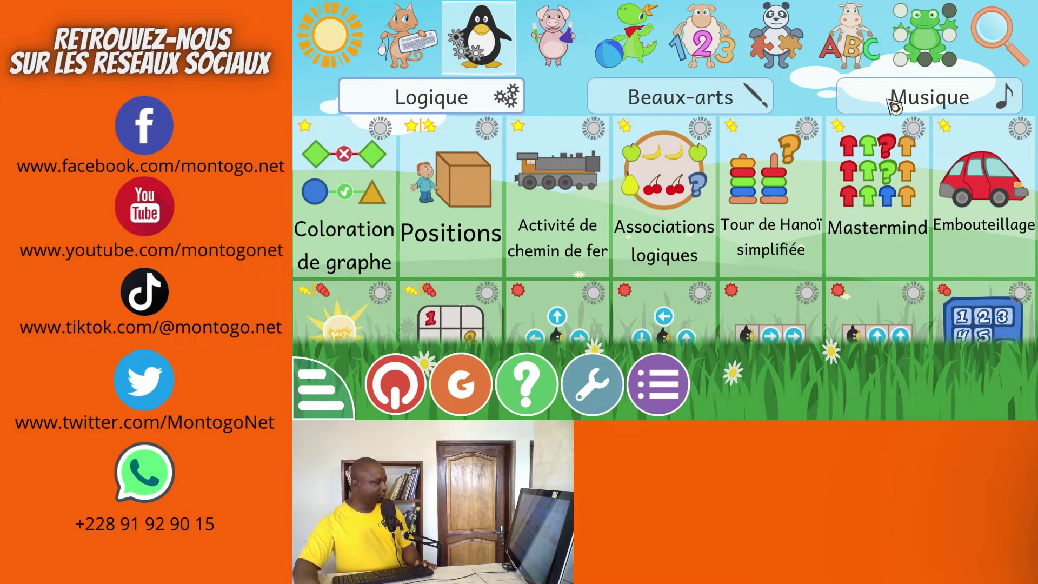
Play the Positions activity, answering "au dessus" and "en face" for the first two pictures, and return to the activity list.
click(474, 189)
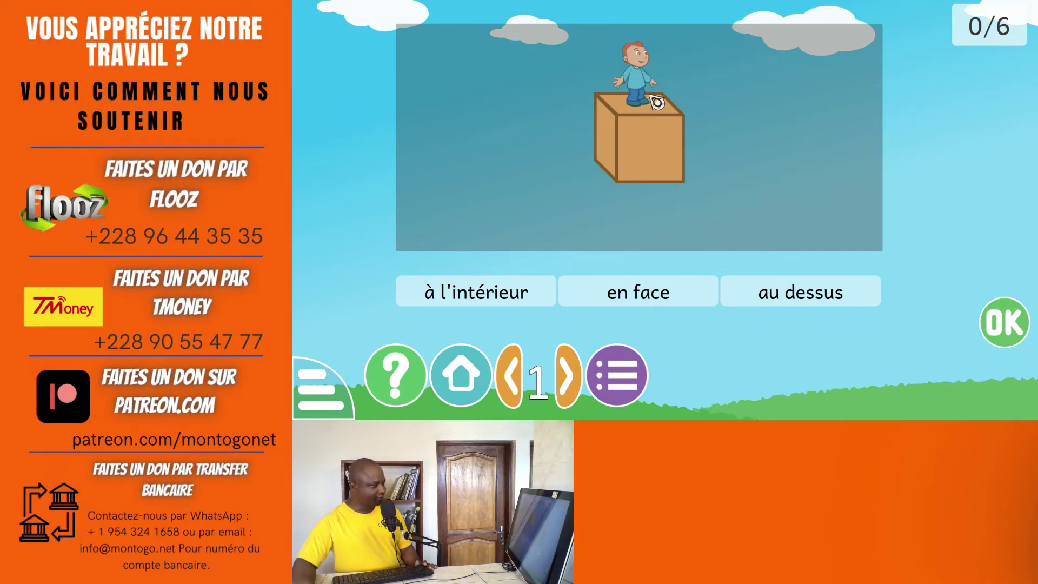
click(799, 303)
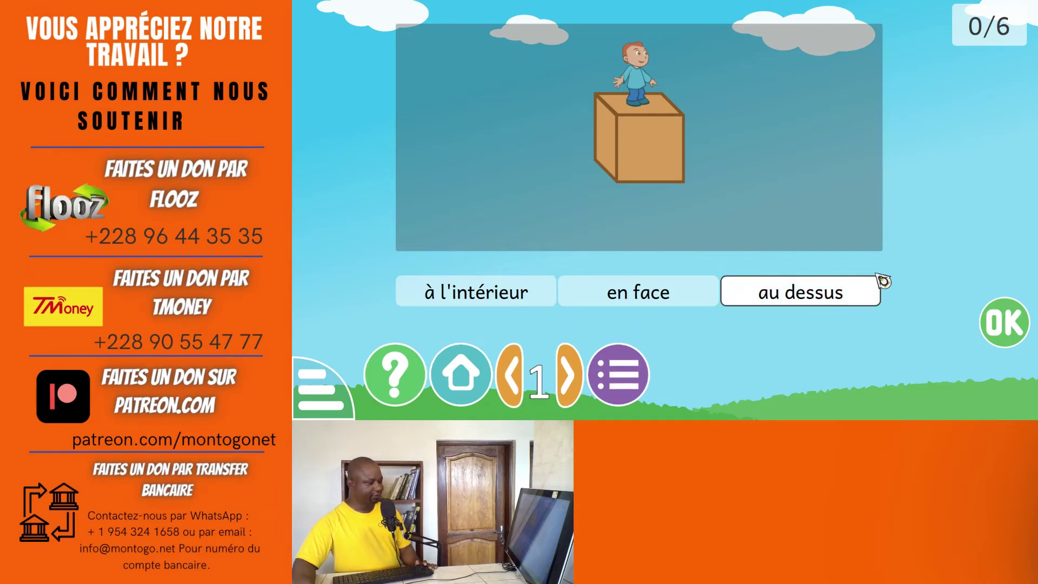
click(1023, 325)
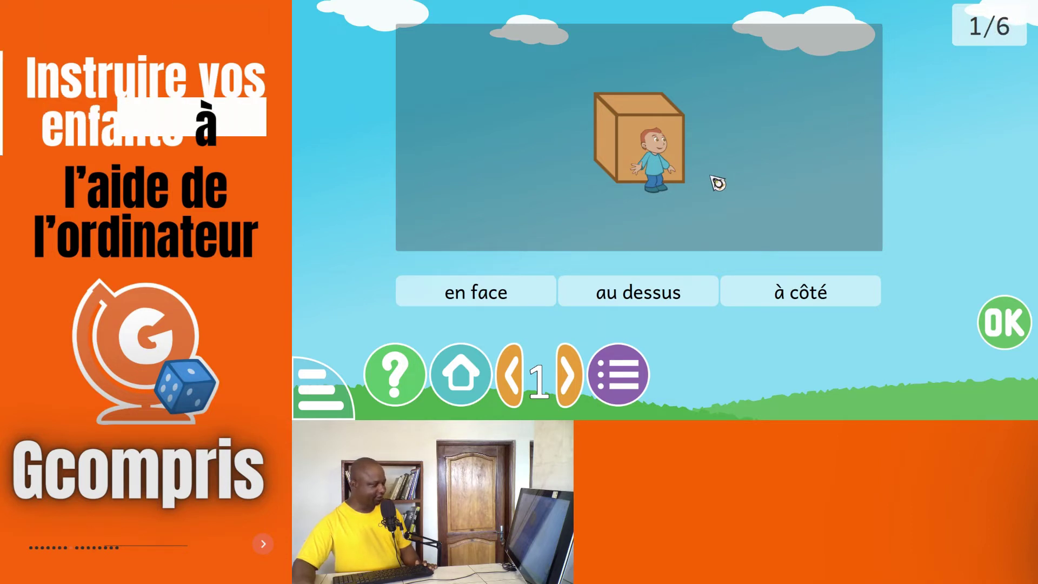
click(500, 298)
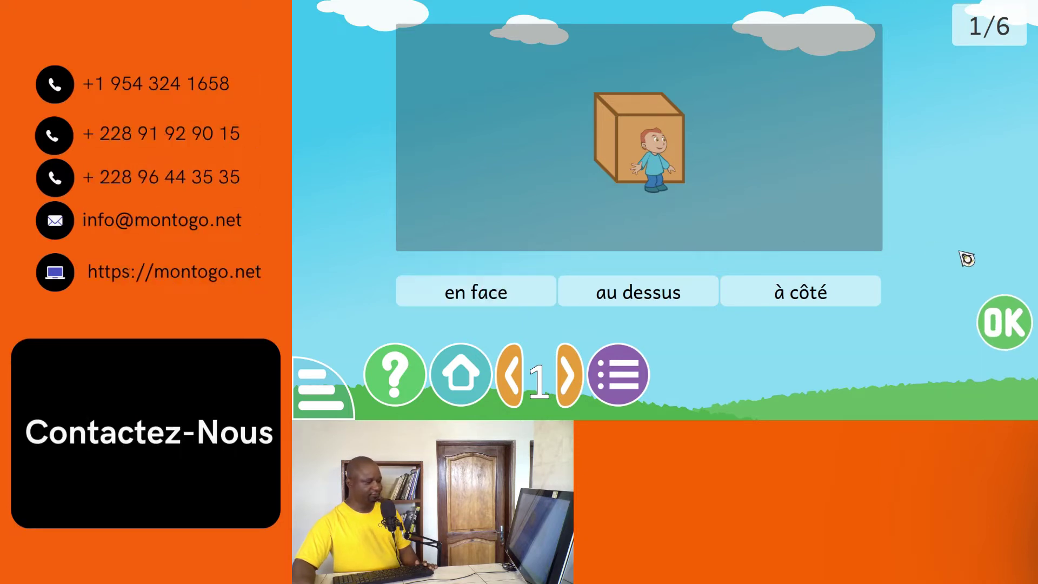
click(1008, 327)
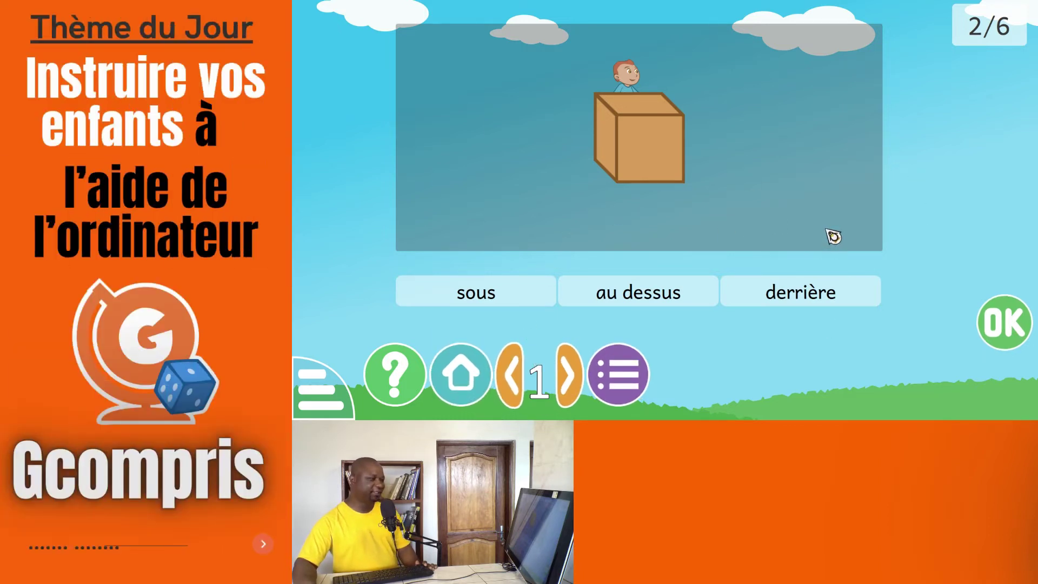
click(473, 387)
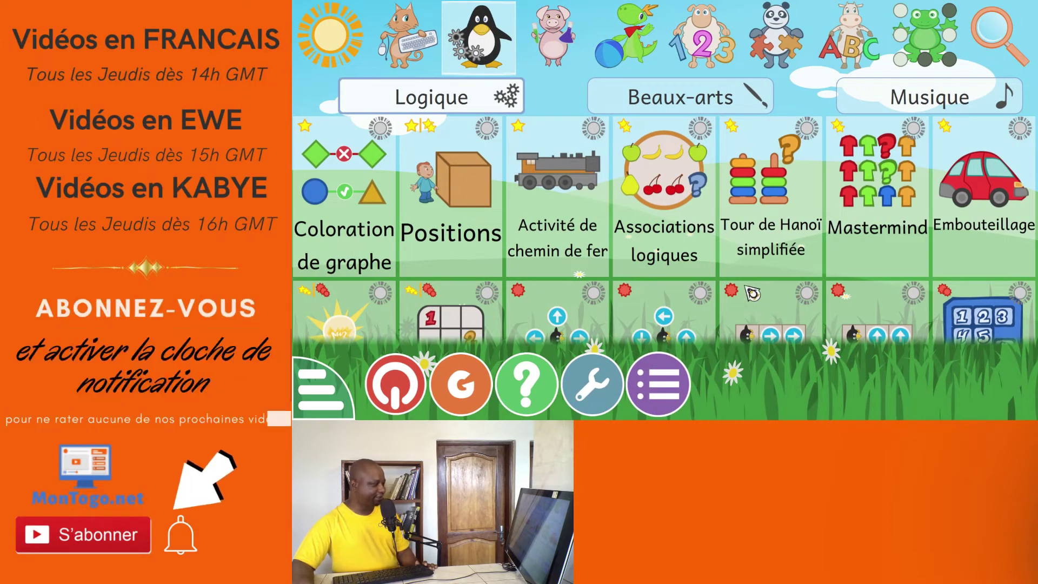
Look through the Logique activities and start Assemble le puzzle from the panda's puzzle category.
scroll(773, 273, down, 3)
scroll(780, 266, down, 2)
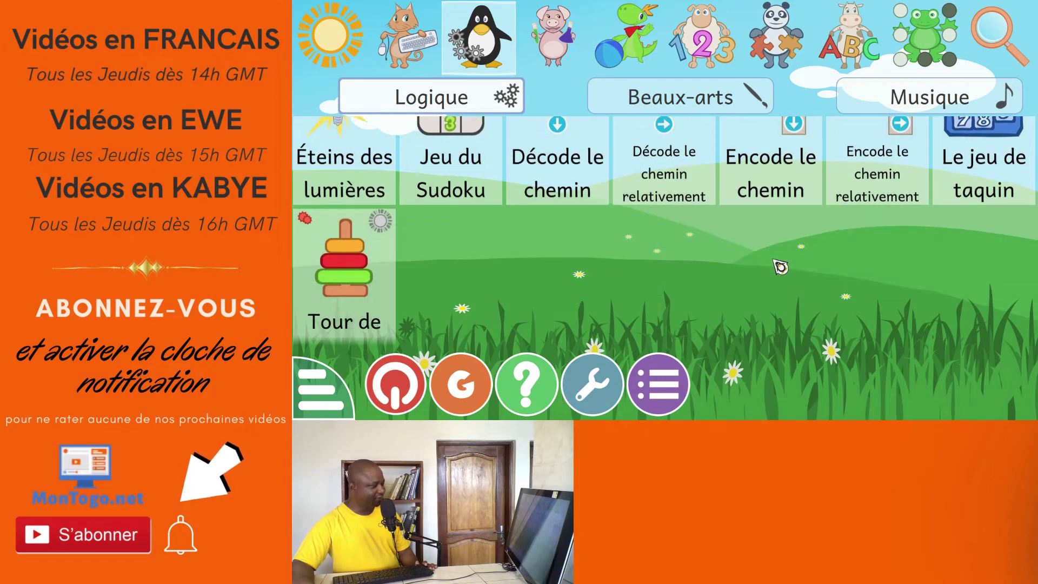
scroll(780, 266, up, 5)
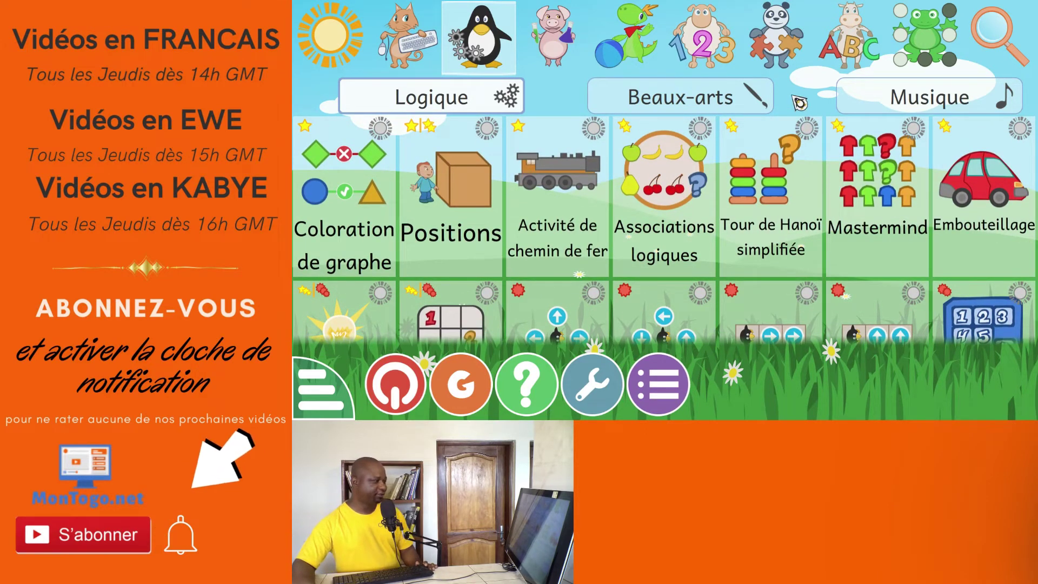
click(784, 44)
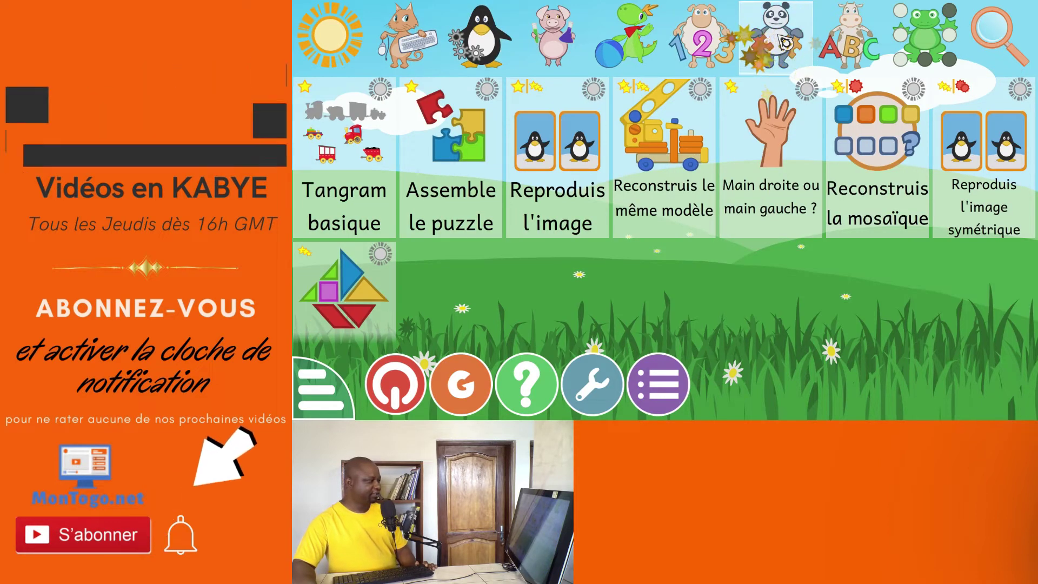
click(465, 137)
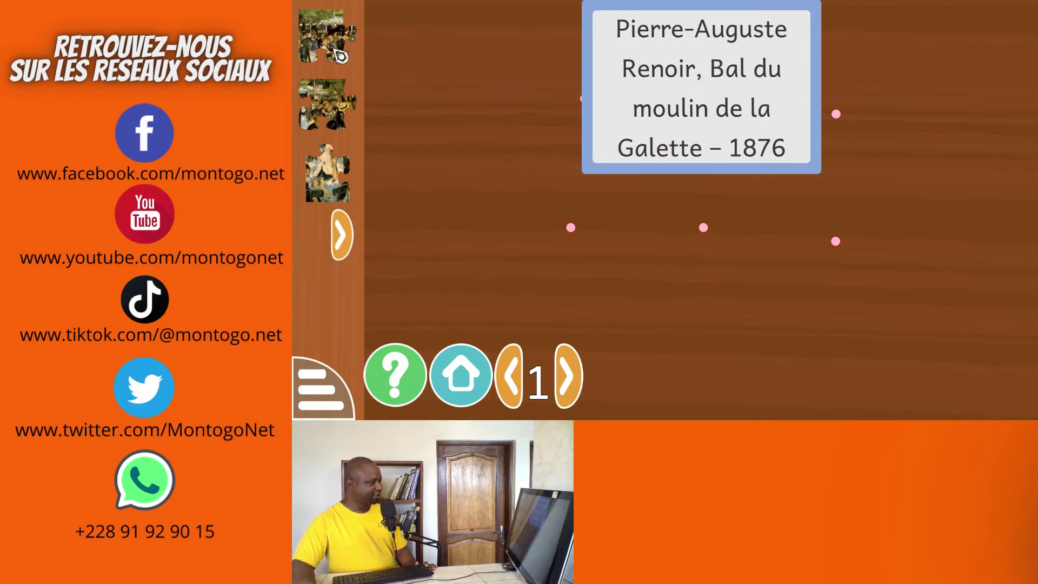
Assemble the six pieces of Renoir's Bal du moulin de la Galette puzzle in level 1.
drag(332, 47, 568, 96)
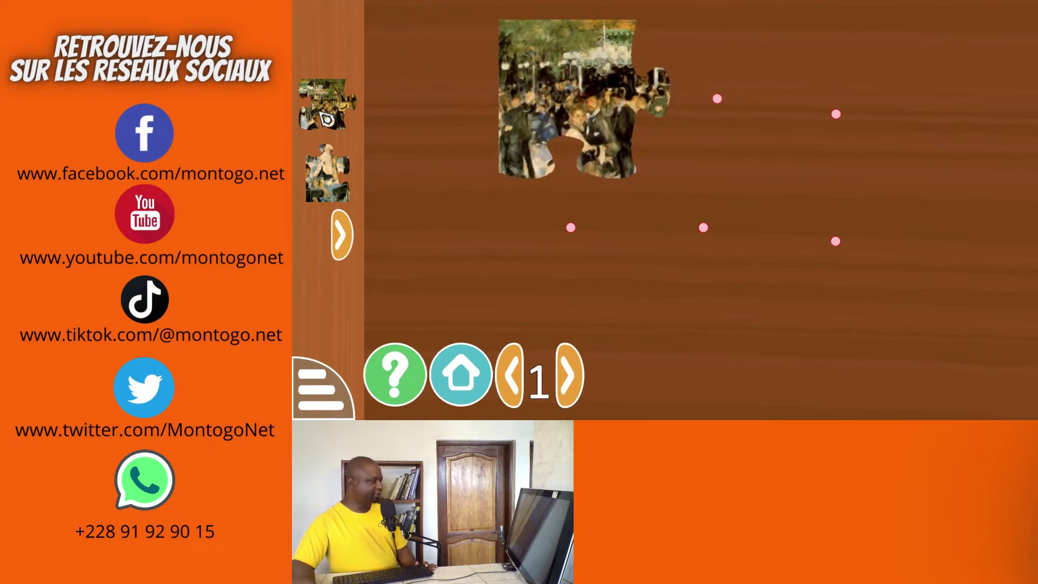
drag(327, 119, 706, 107)
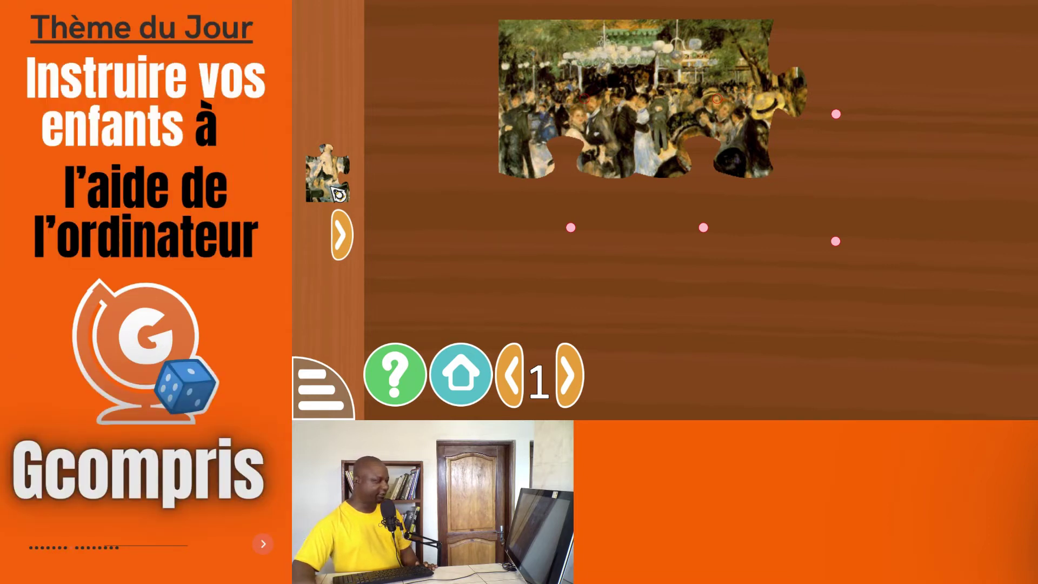
drag(338, 193, 594, 218)
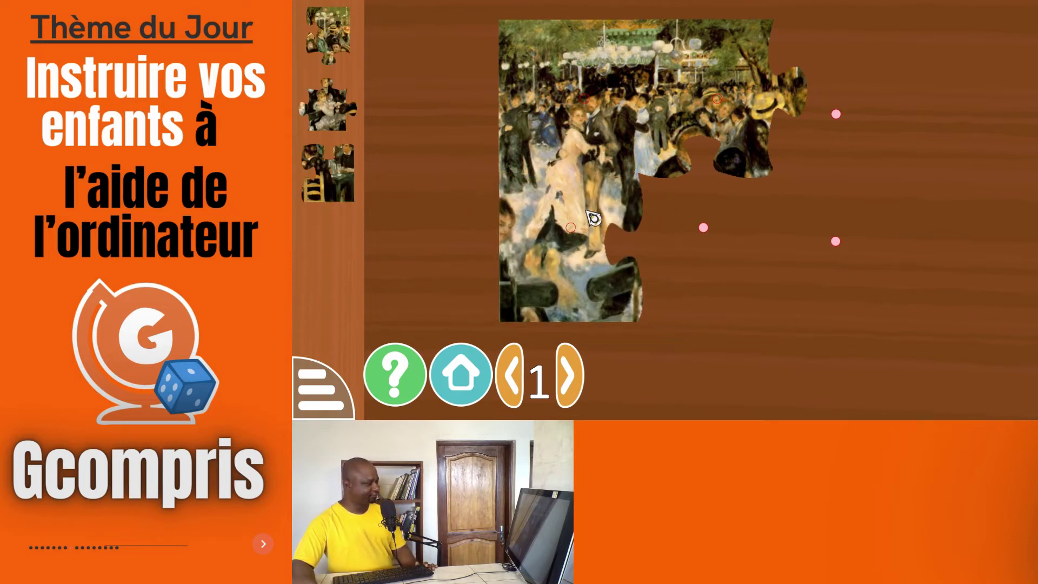
drag(314, 179, 846, 234)
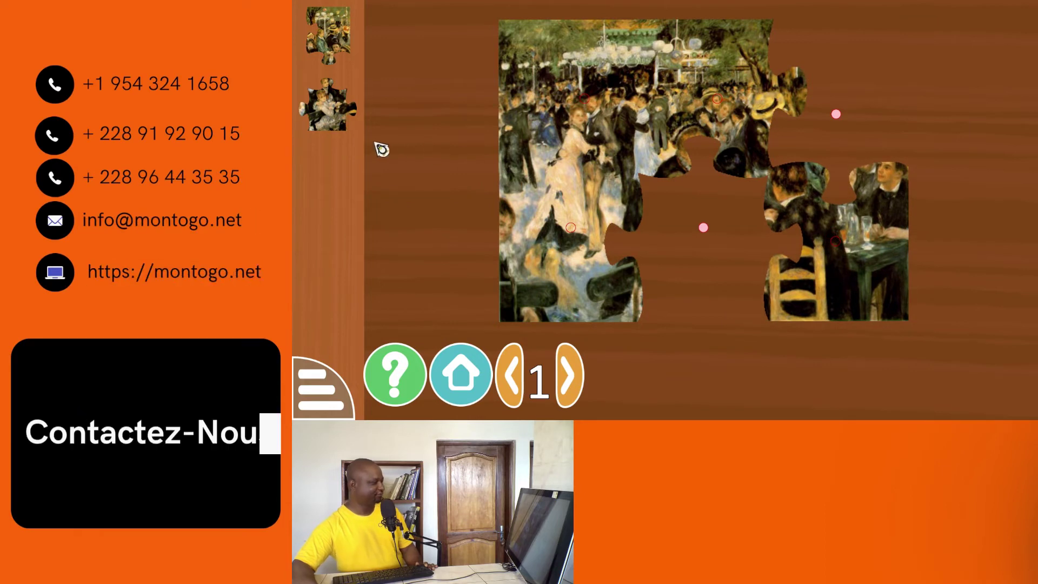
drag(348, 123, 619, 162)
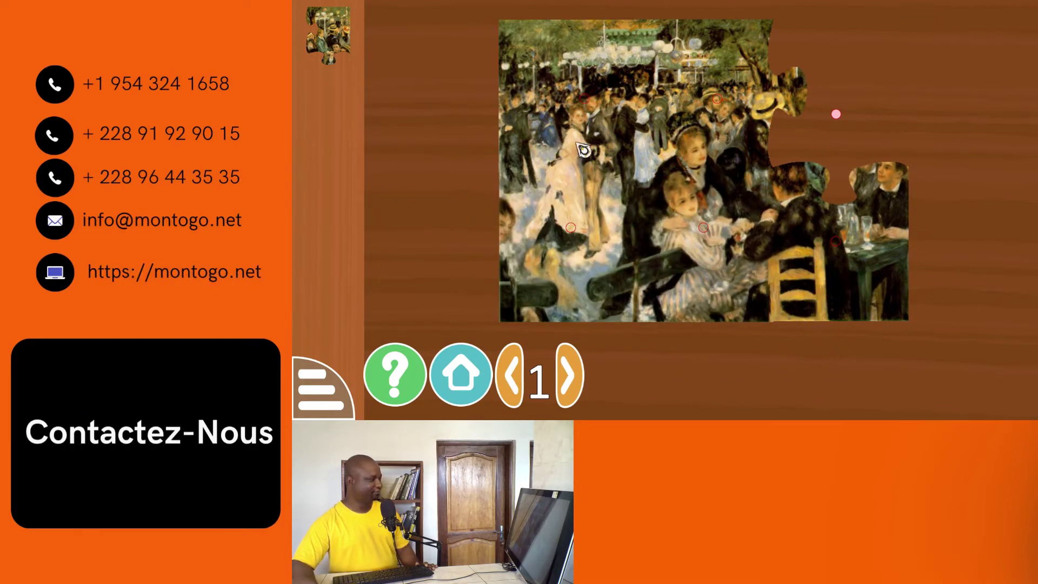
drag(327, 51, 876, 95)
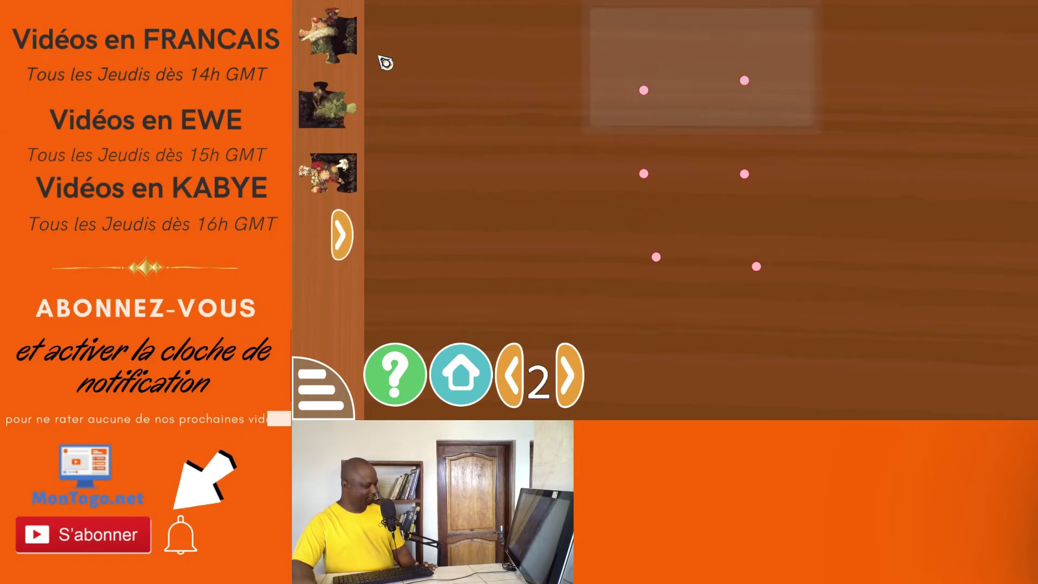
Assemble the six pieces of the level 2 flower portrait puzzle, validate it and return to the activity list.
drag(328, 174, 735, 119)
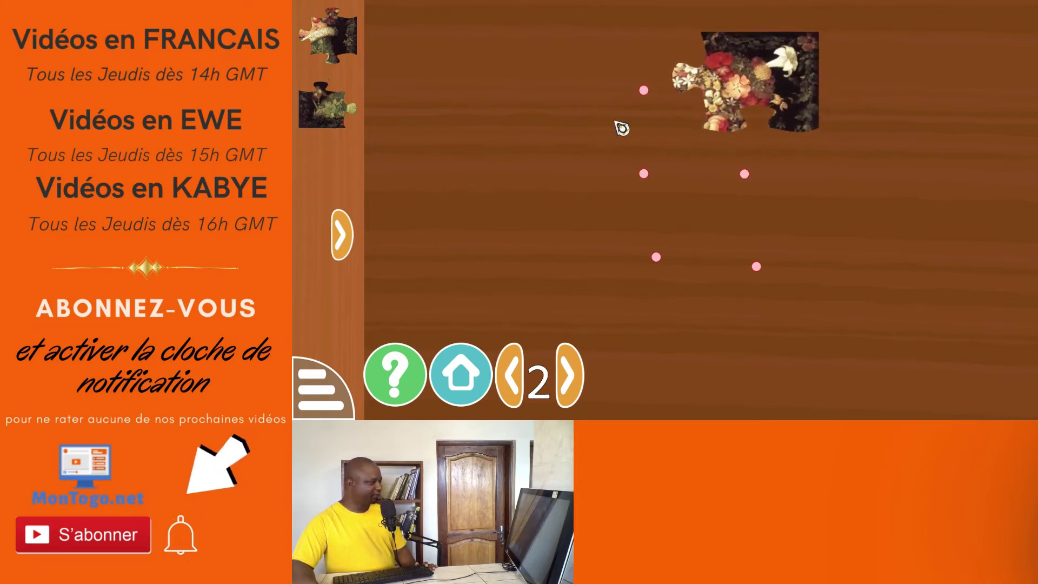
drag(325, 109, 669, 261)
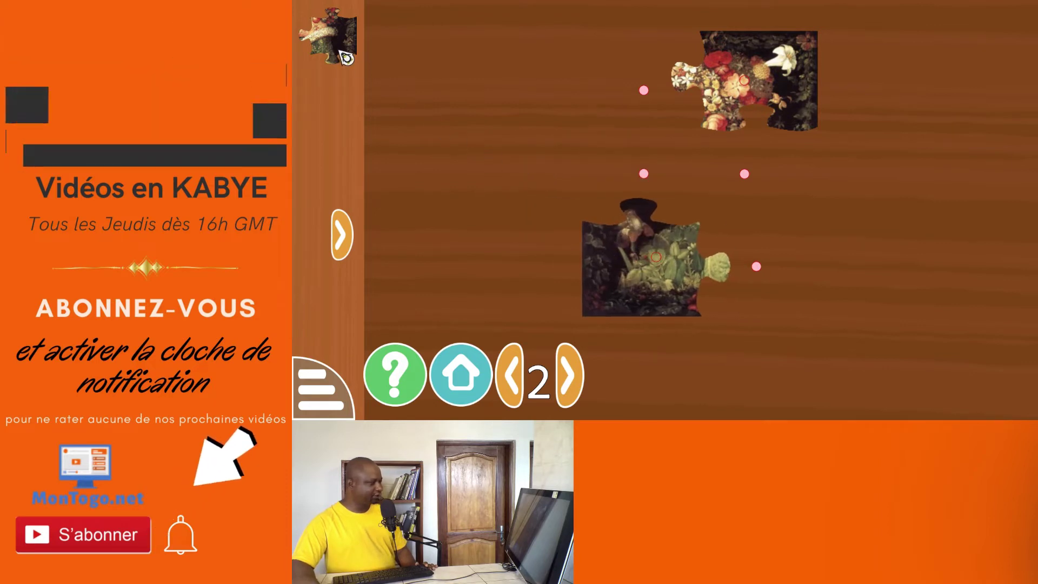
drag(344, 54, 793, 185)
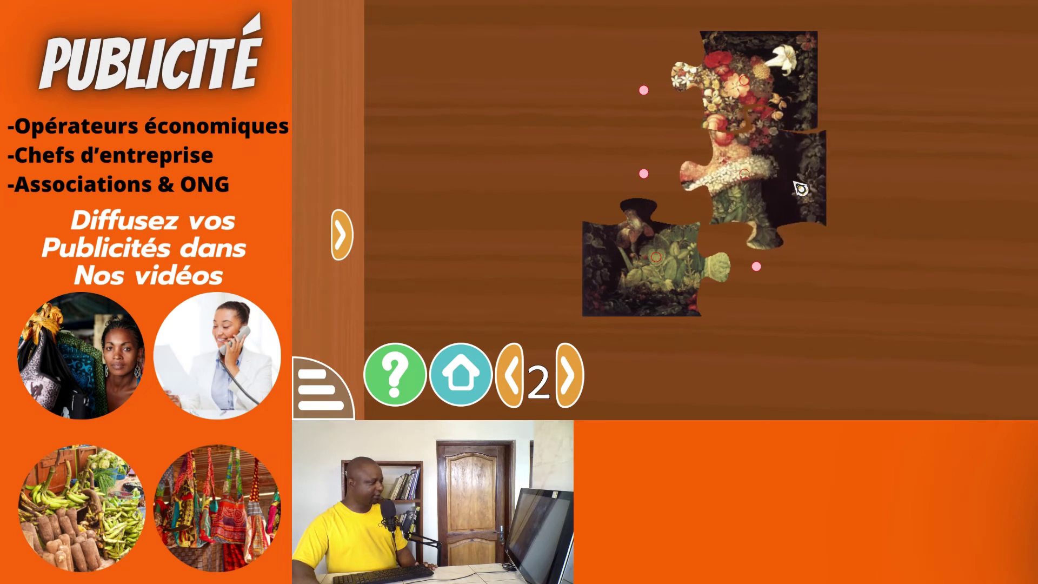
drag(331, 114, 700, 253)
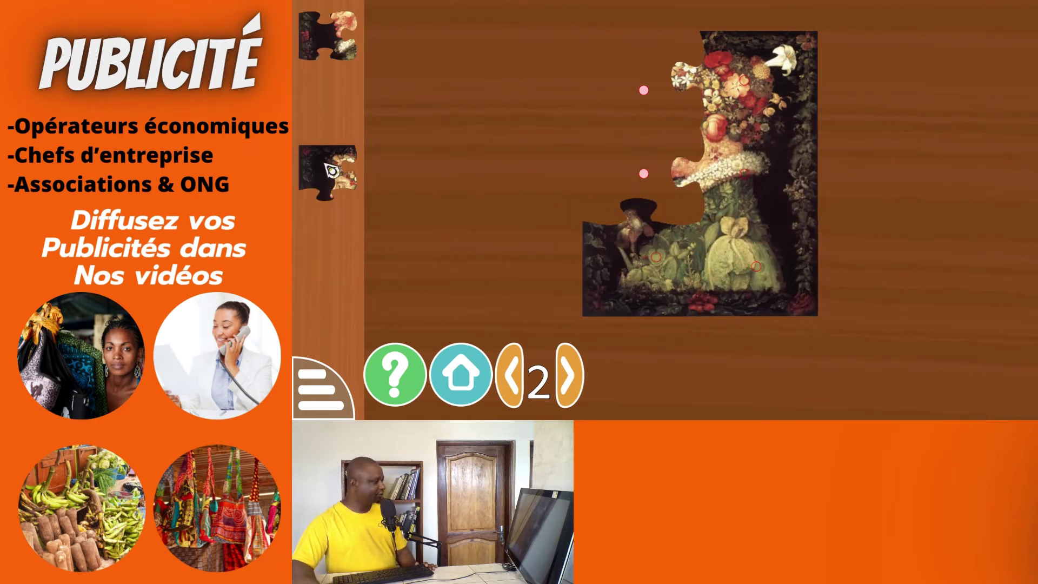
click(327, 35)
click(349, 160)
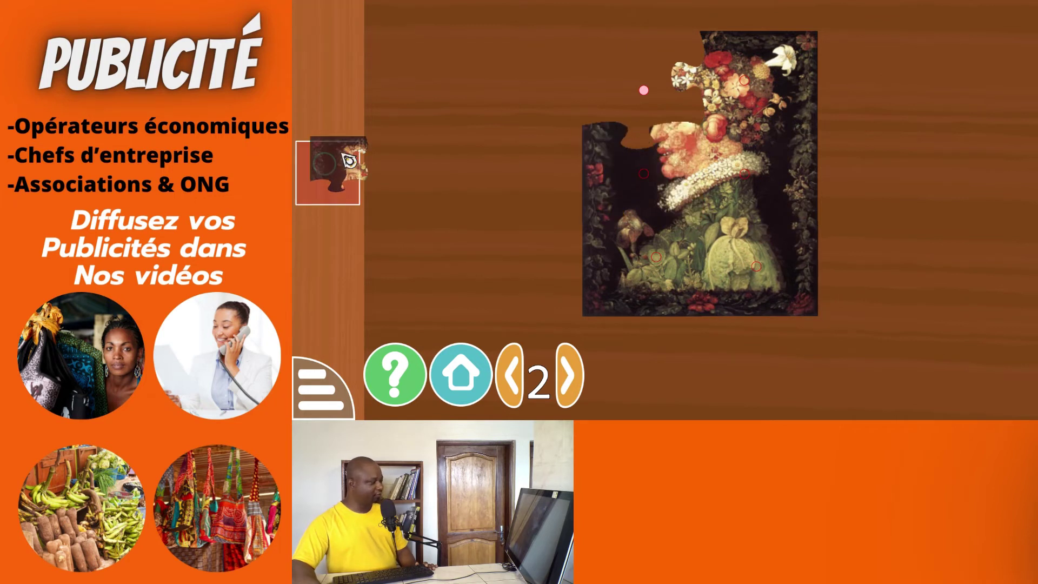
mouse_move(349, 160)
mouse_down()
mouse_move(568, 81)
mouse_move(610, 82)
mouse_up()
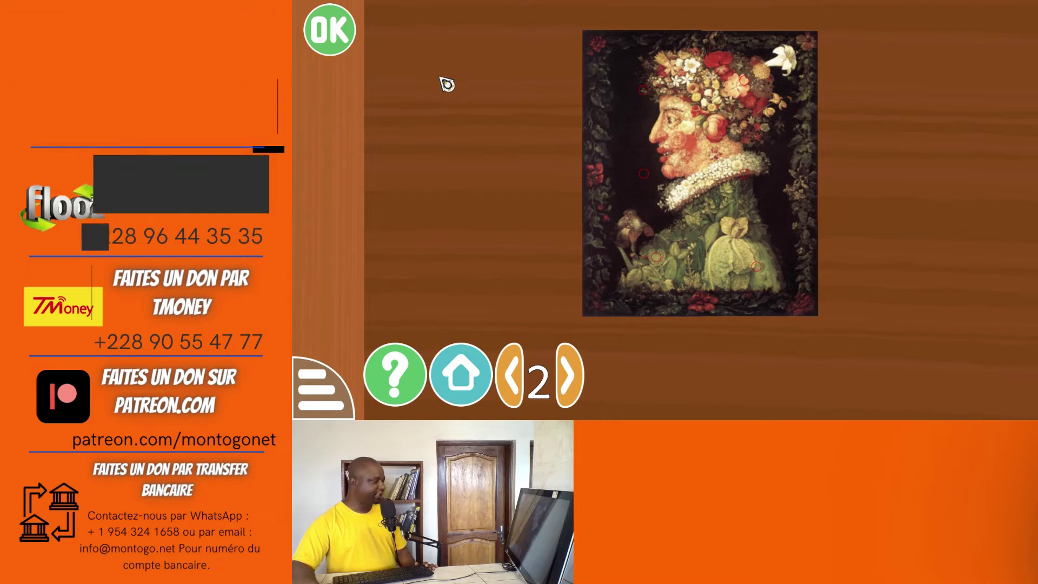
click(346, 33)
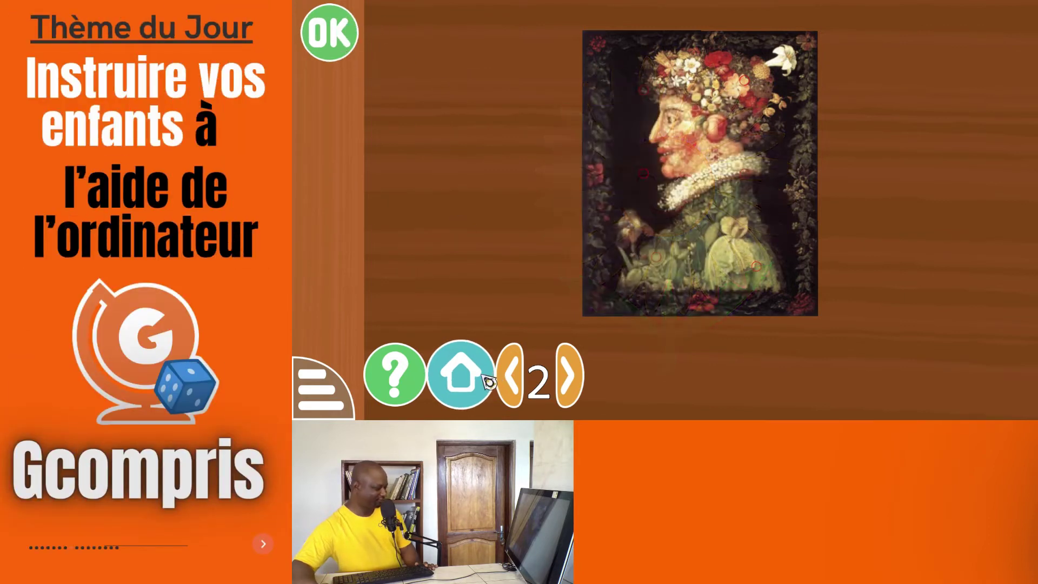
click(472, 377)
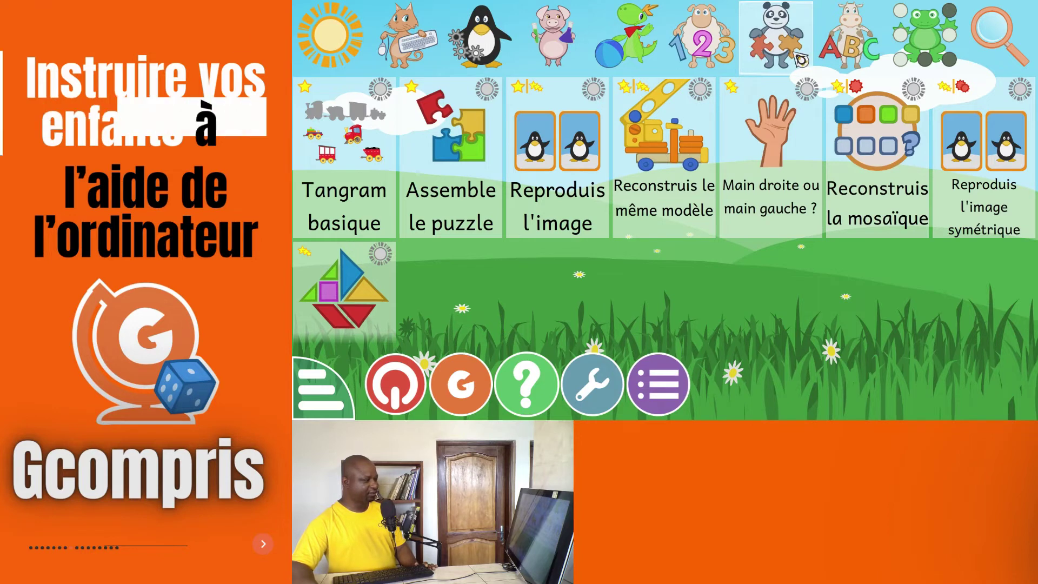
Show the Lettres activities of the reading category and its Vocabulaire activities.
click(836, 61)
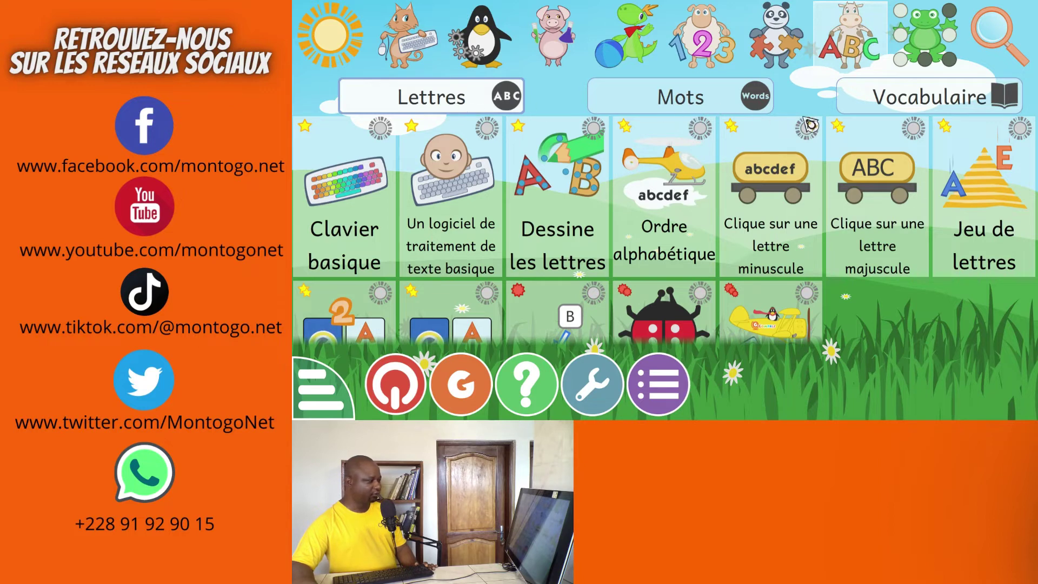
click(888, 107)
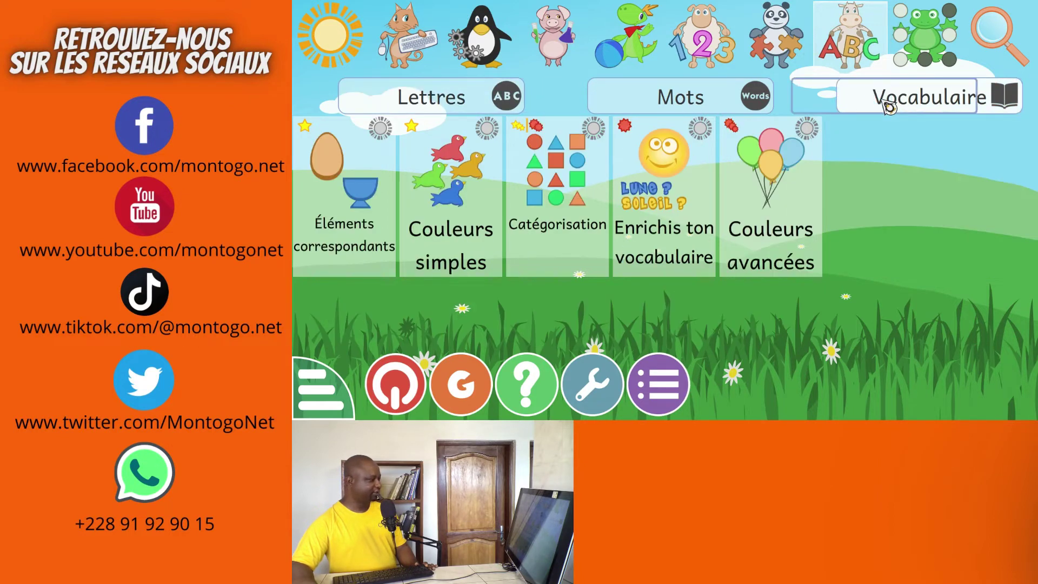